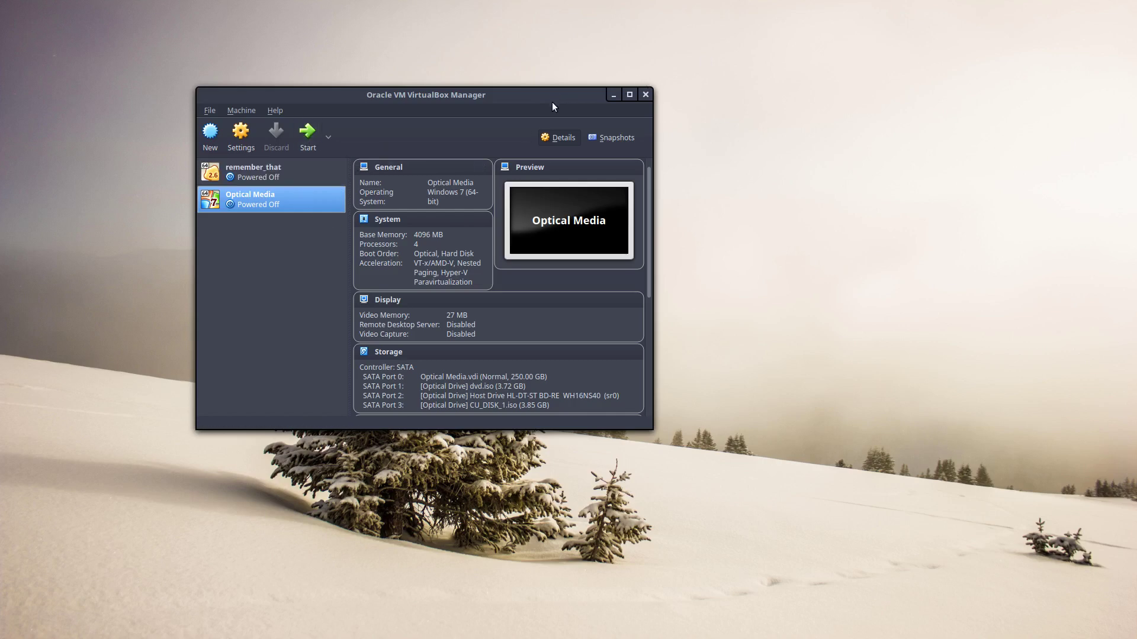
Move the VirtualBox Manager window aside and open a host terminal in the upper left
drag(552, 102, 785, 168)
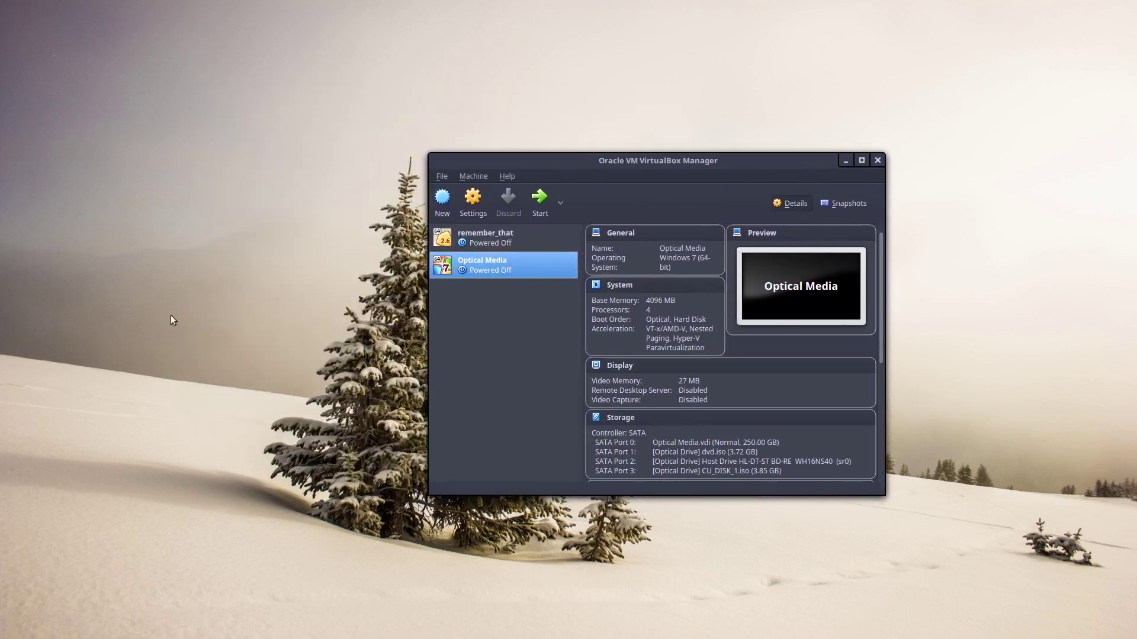
click(235, 292)
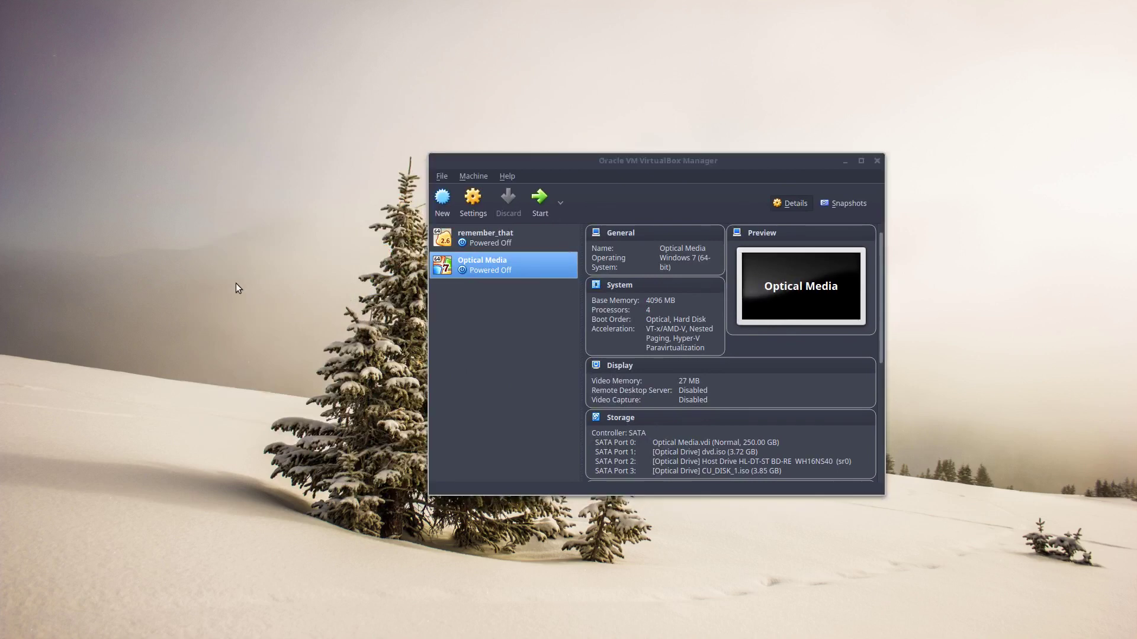
key(ctrl+alt+t)
drag(517, 159, 284, 74)
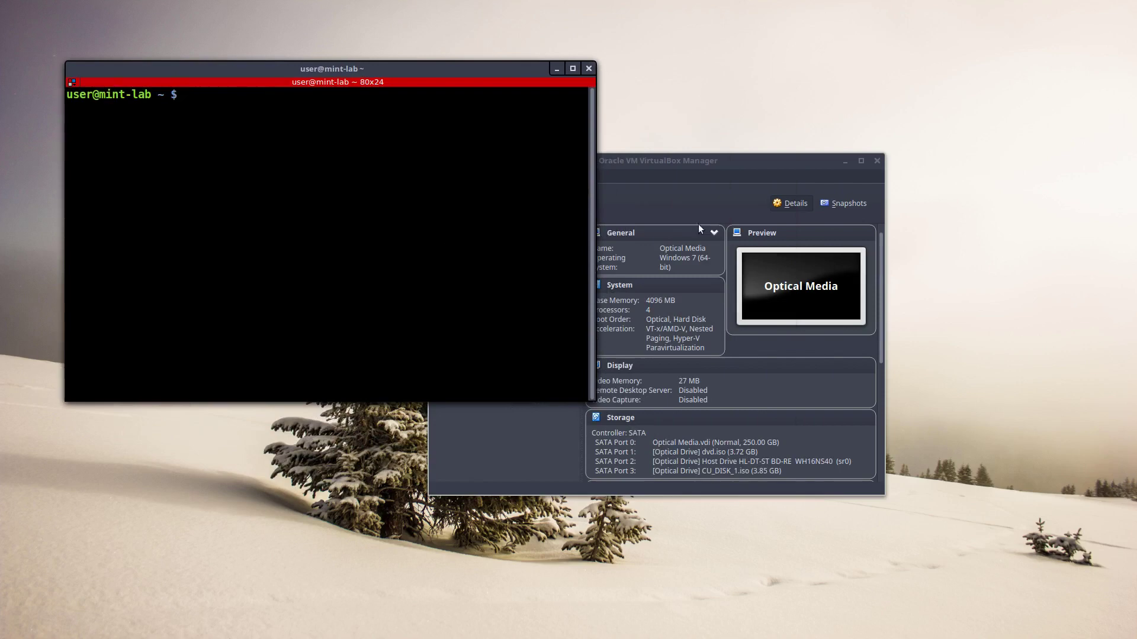
Start the Optical Media VM and log in to Windows 7 with the account password
click(736, 158)
click(539, 202)
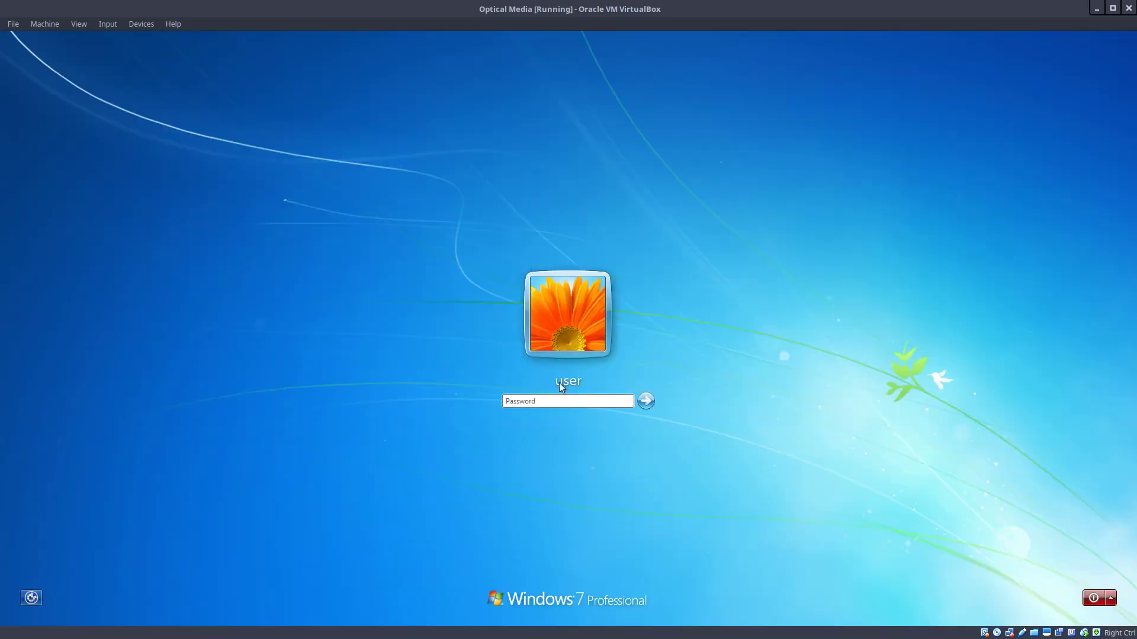
text(password)
key(Return)
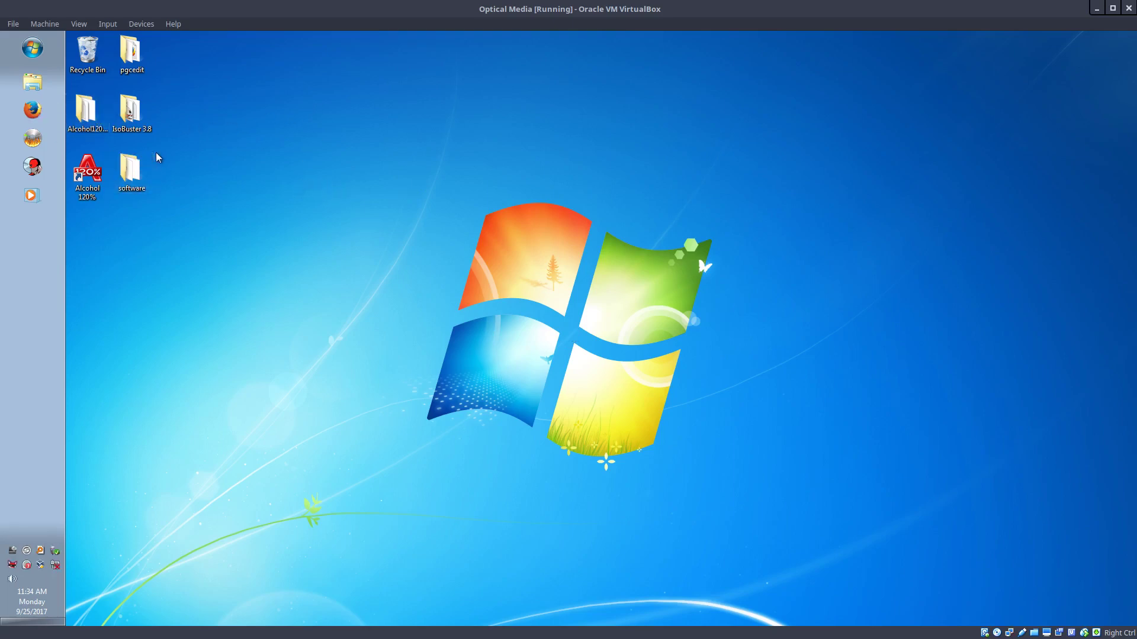
Load the AskVG SharePoint Designer article in Firefox and scroll to its download links
click(32, 110)
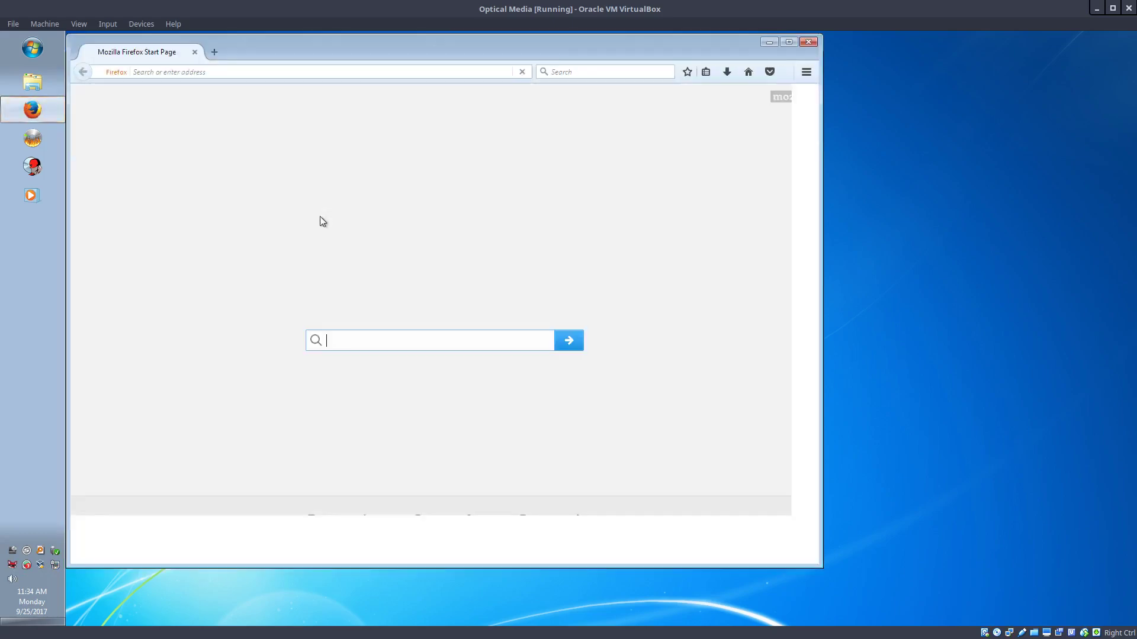
click(338, 52)
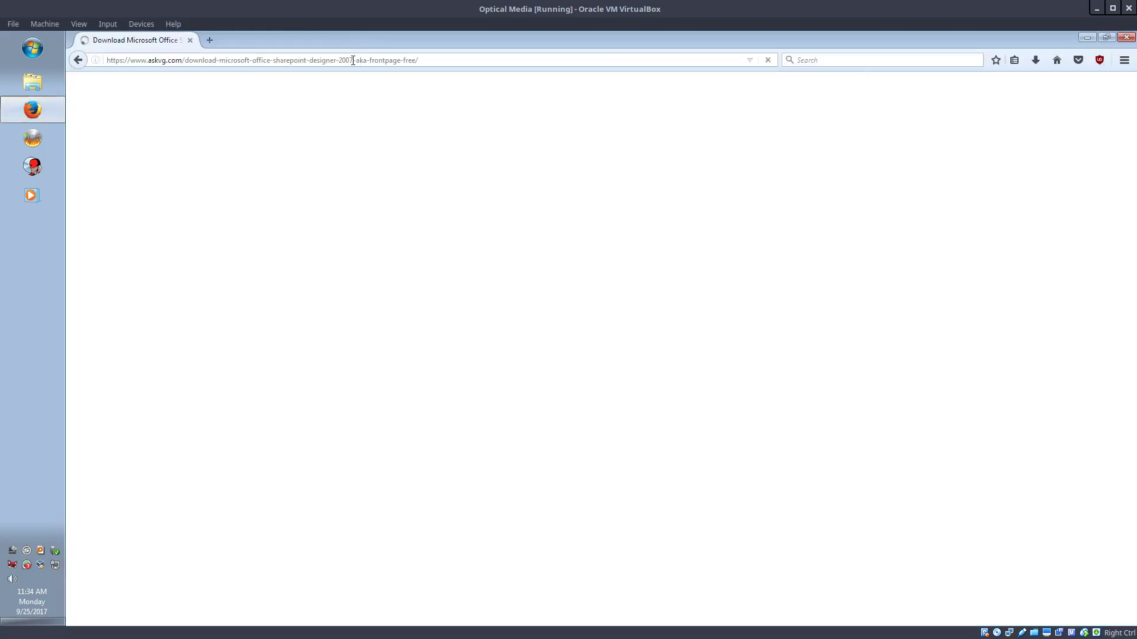
scroll(373, 284, down, 8)
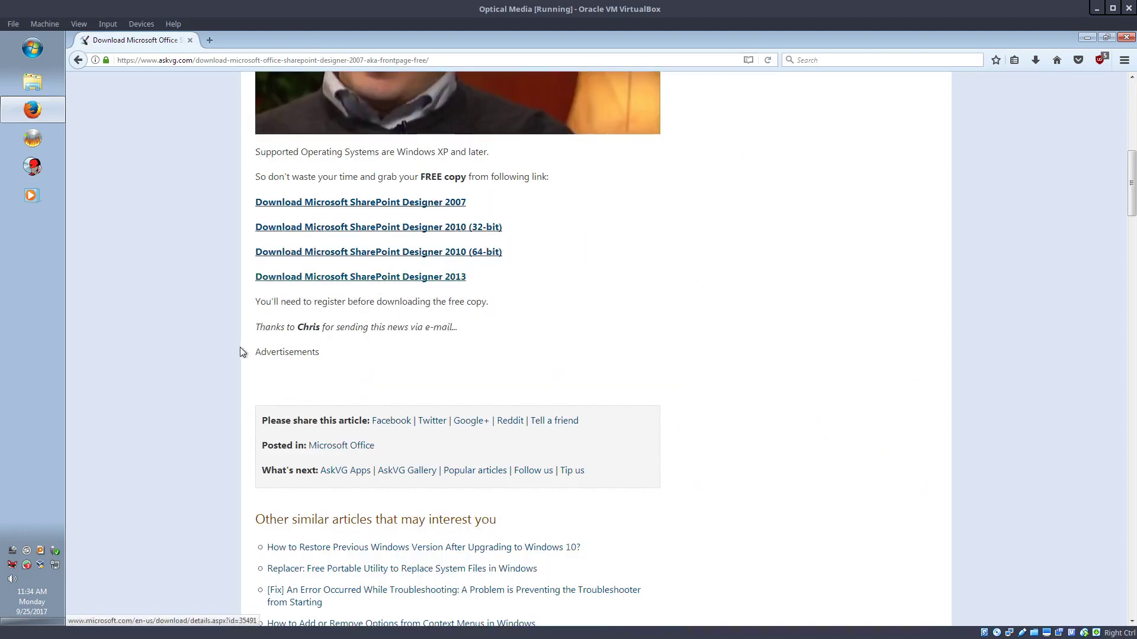
scroll(240, 350, up, 5)
scroll(242, 351, down, 5)
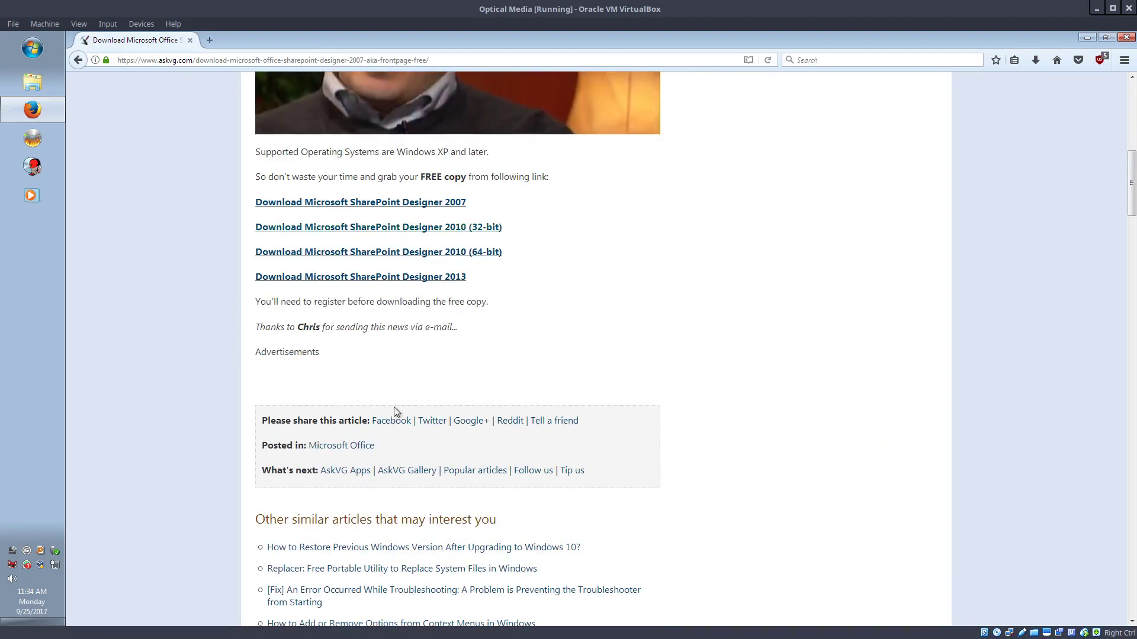
scroll(134, 390, up, 3)
scroll(237, 353, down, 2)
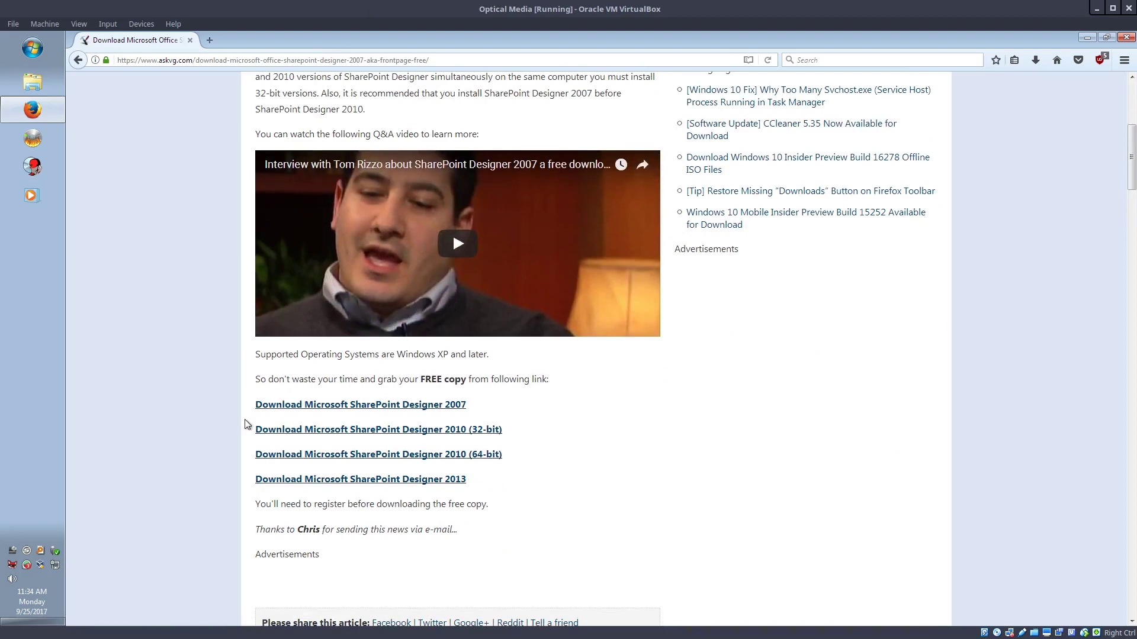
scroll(247, 424, down, 3)
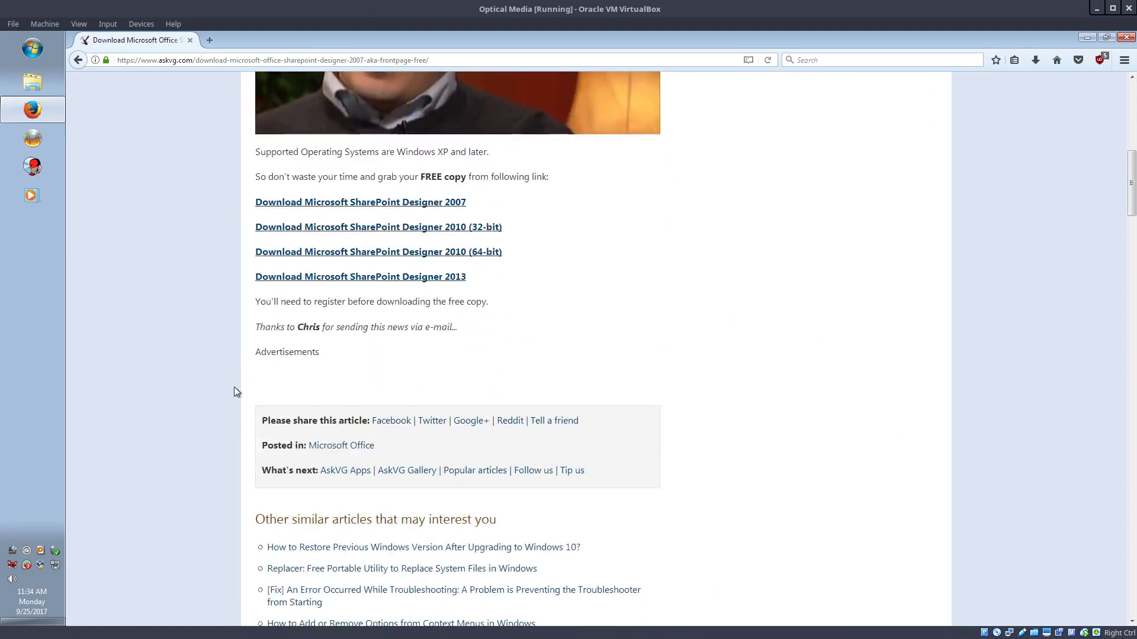
scroll(592, 373, up, 9)
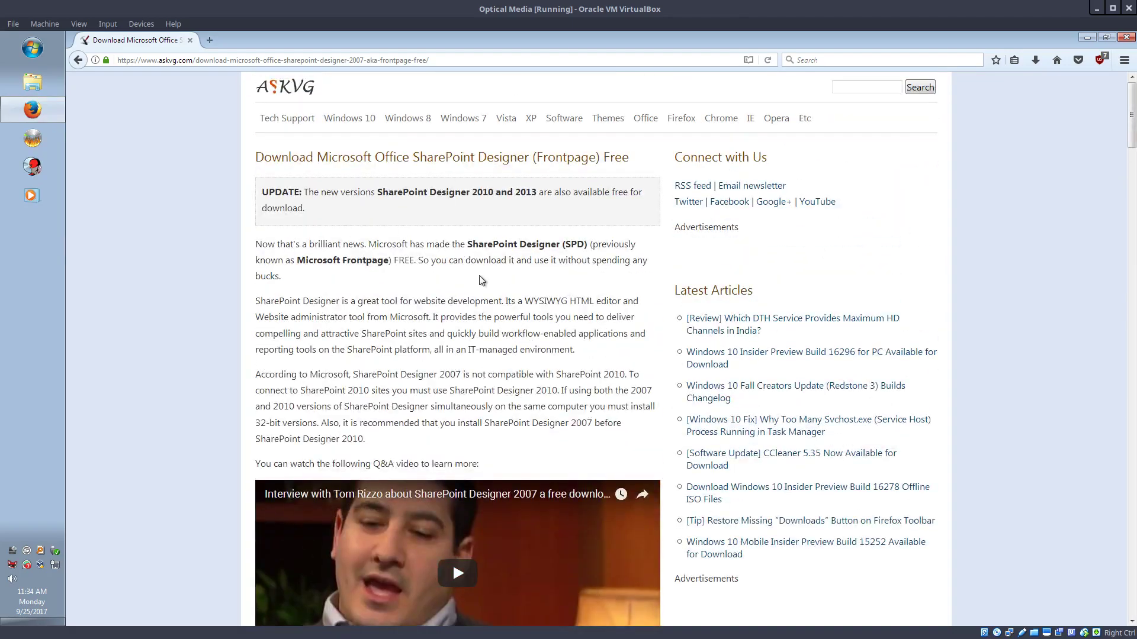
scroll(482, 281, down, 9)
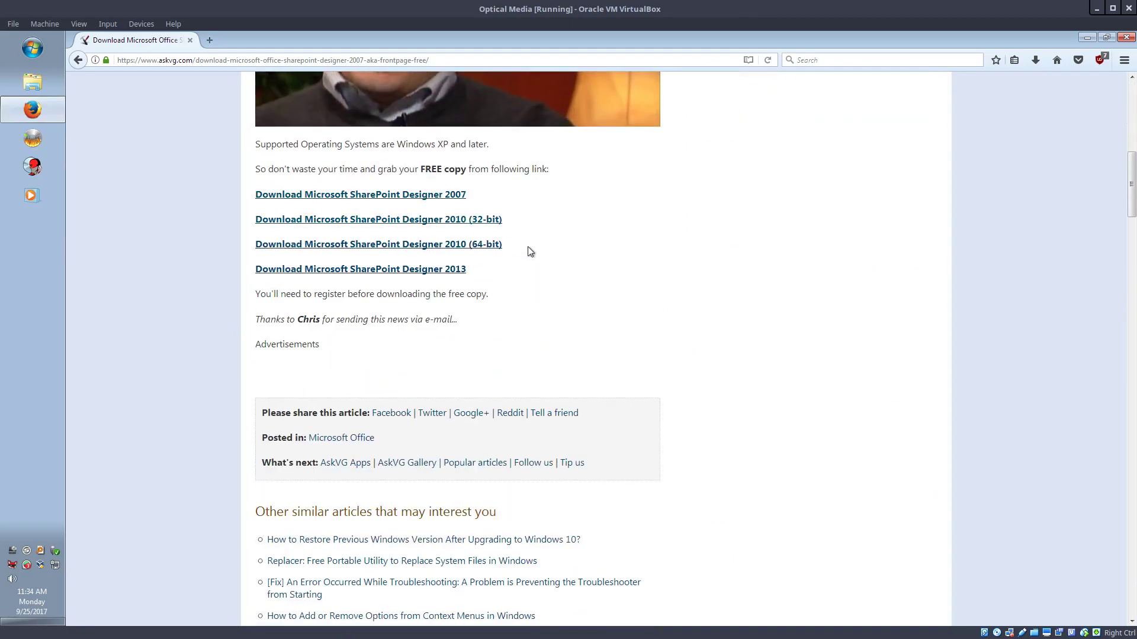
Highlight the SharePoint Designer 2010 (64-bit) link, then bring up the Start menu
drag(530, 252, 251, 230)
click(571, 213)
click(36, 58)
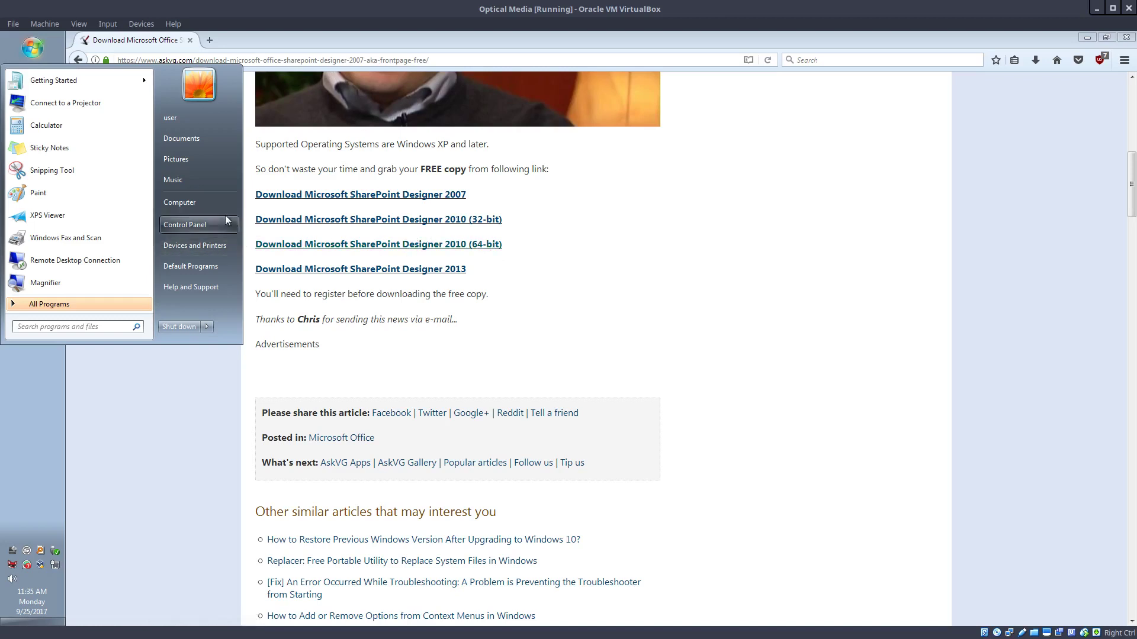
Check Computer Properties to confirm 64-bit Windows 7 Professional, then return to the article
right_click(178, 204)
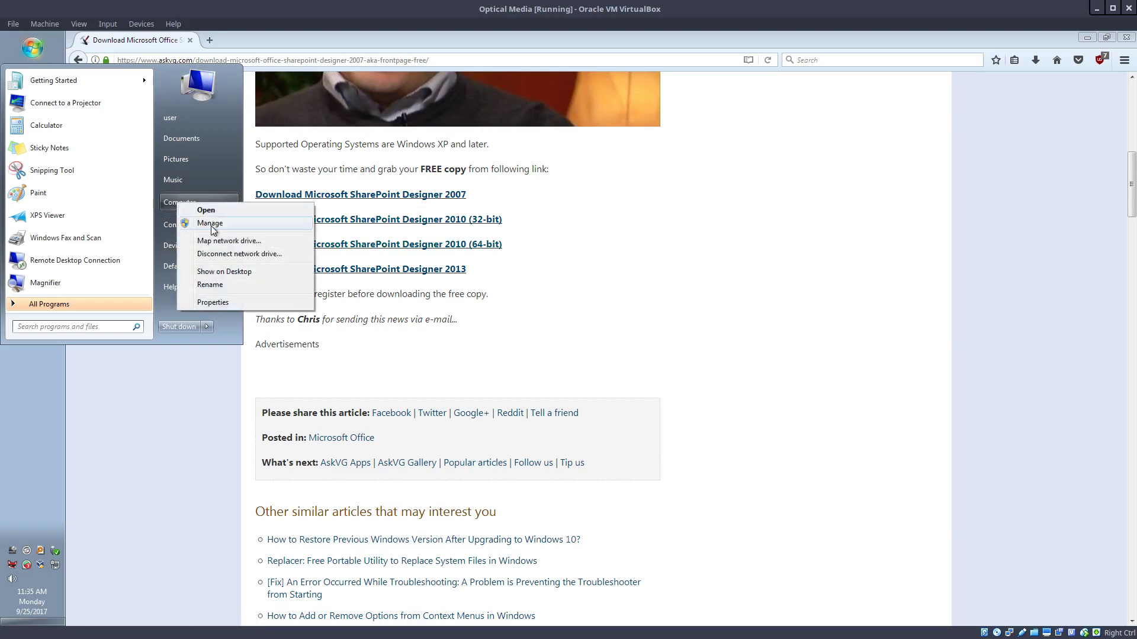
click(213, 303)
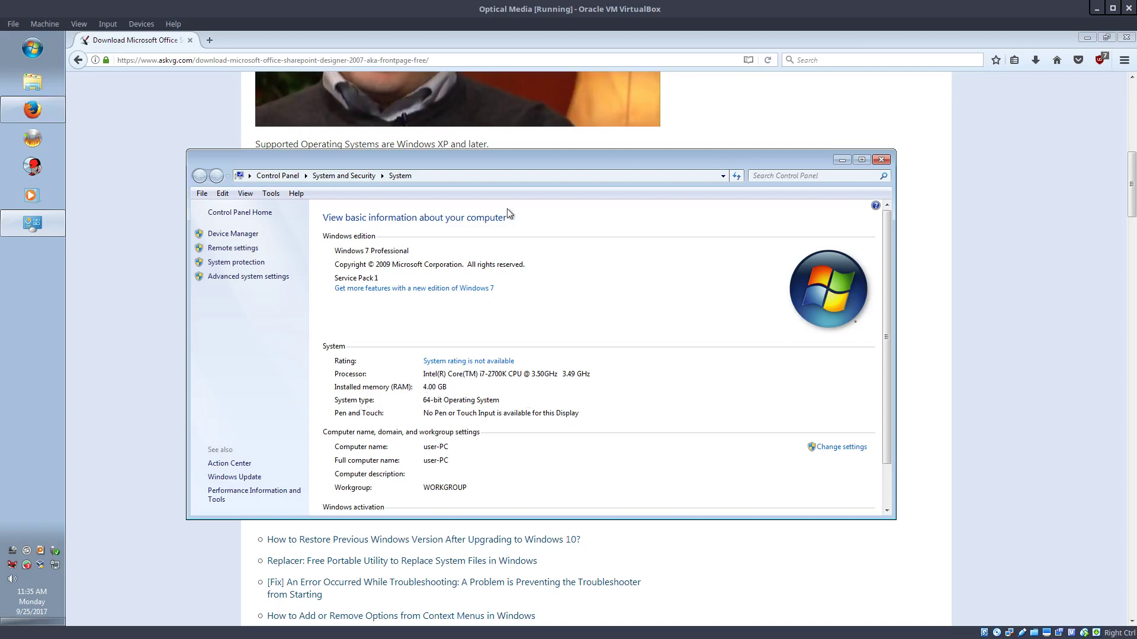
drag(550, 162, 831, 97)
click(472, 333)
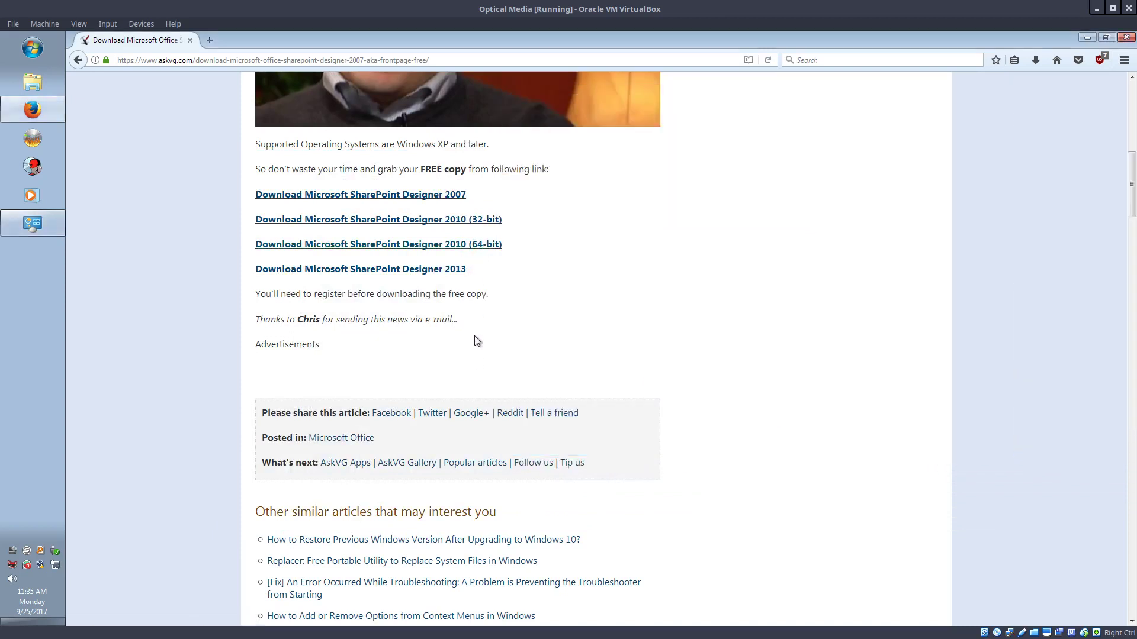
Save SharePointDesigner.exe (2010, 64-bit, 279 MB) and show it in the Downloads folder
click(487, 246)
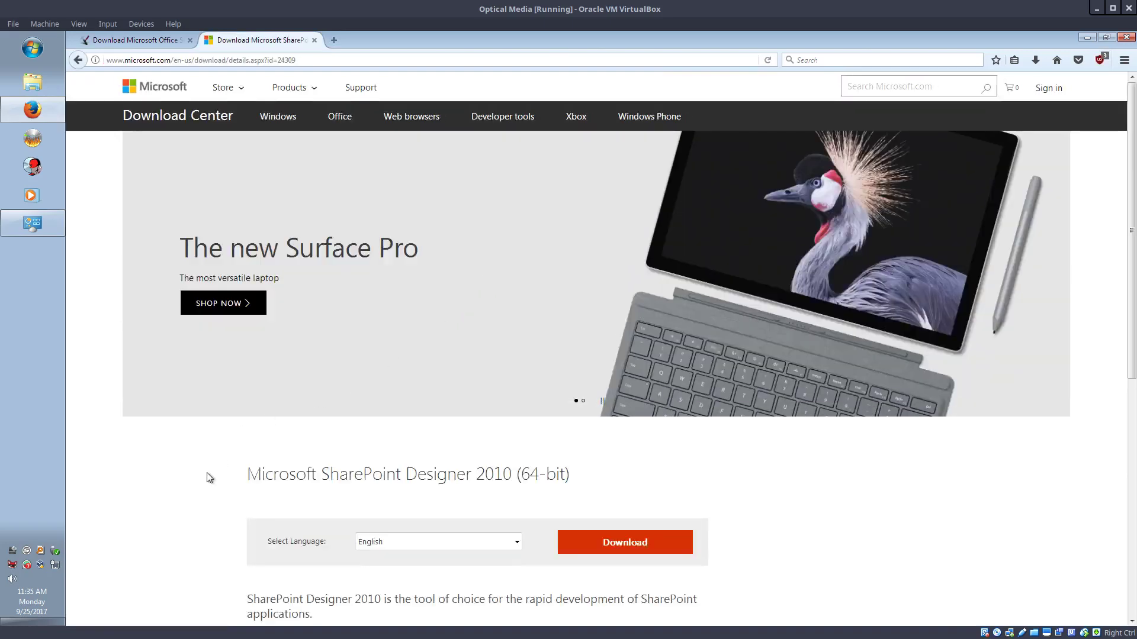
scroll(207, 473, down, 5)
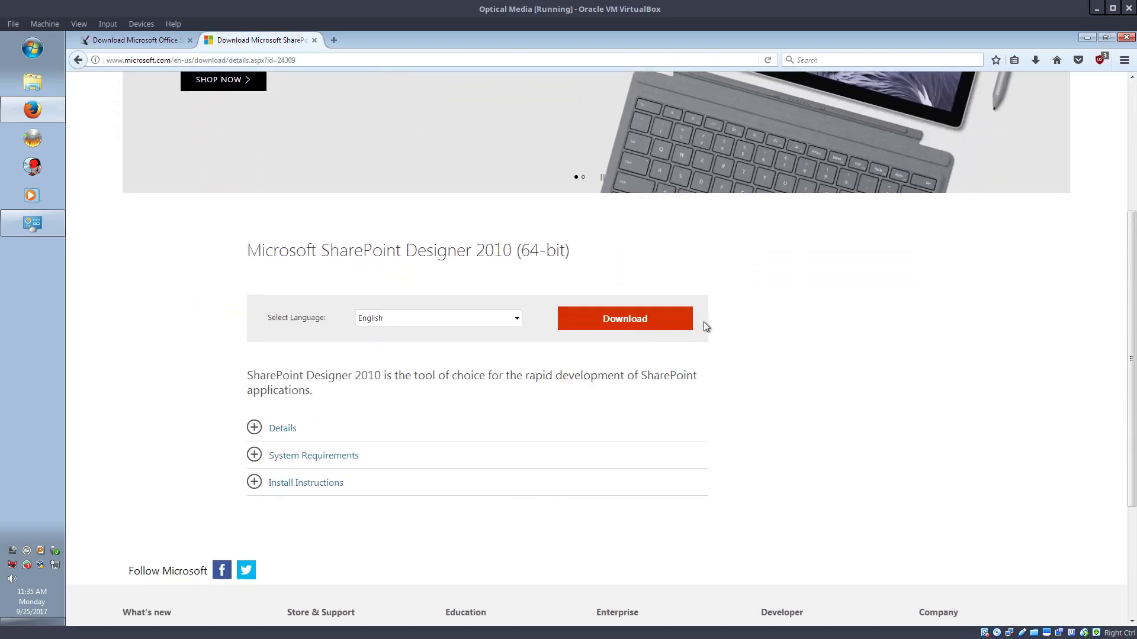
click(640, 324)
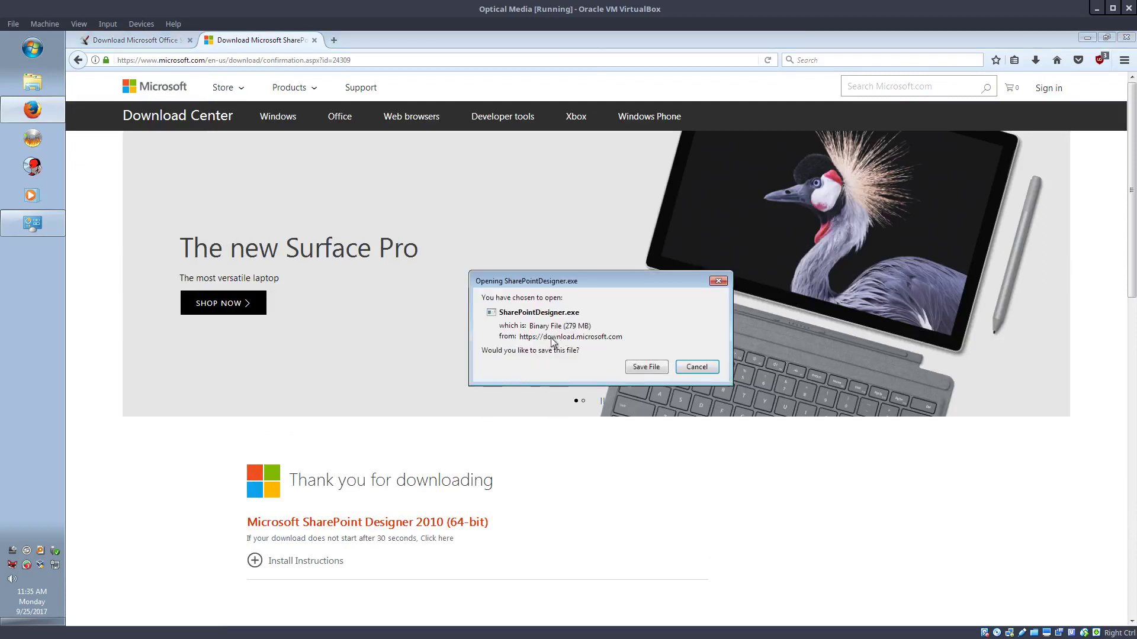
click(636, 368)
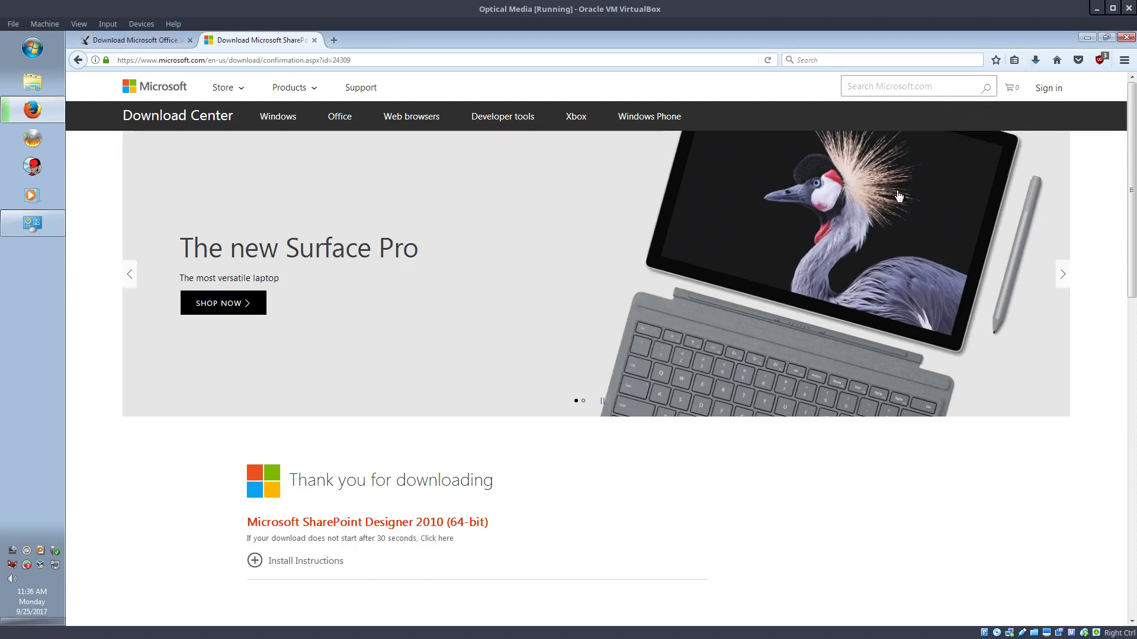
click(1034, 62)
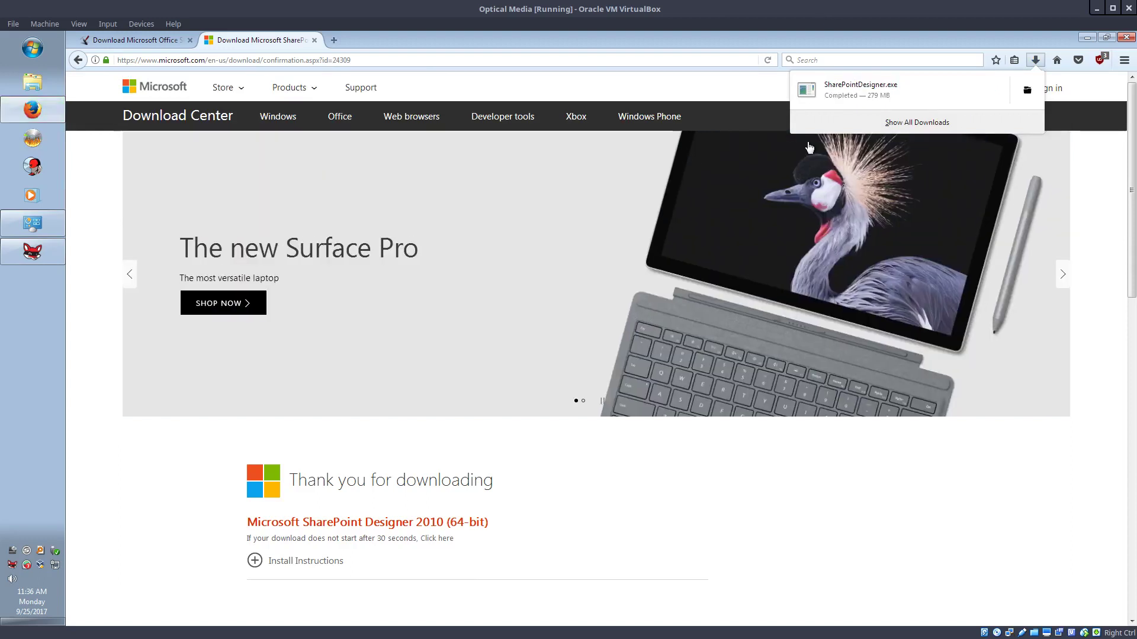
click(1027, 90)
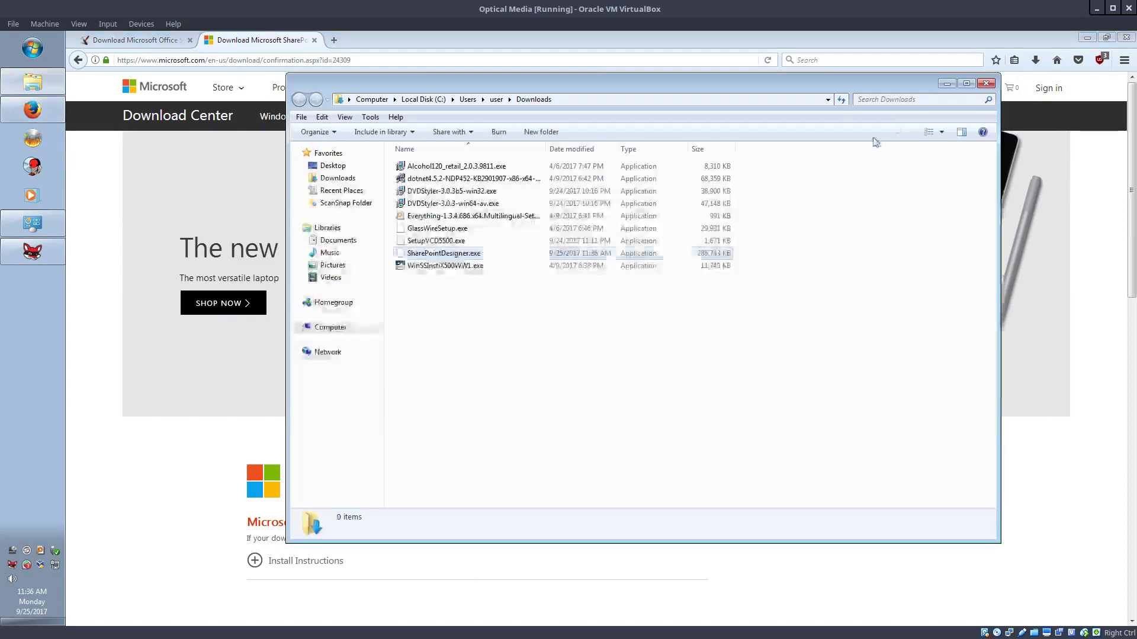
Run SharePointDesigner.exe as administrator, choose Remove, and confirm uninstalling SharePoint Designer 2010
double_click(430, 256)
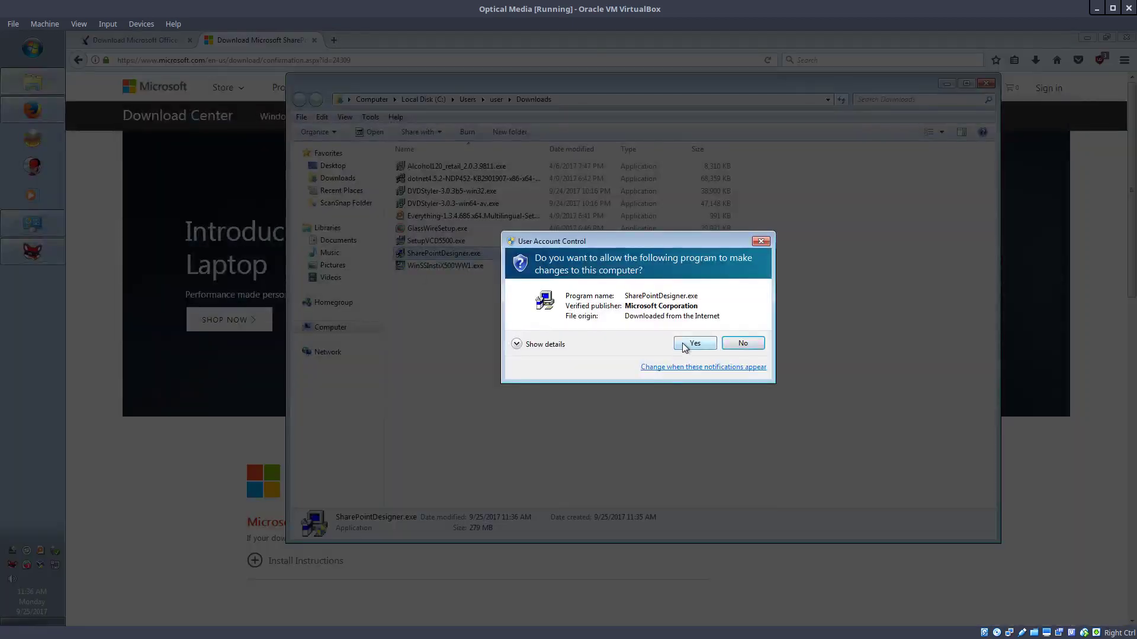
click(694, 343)
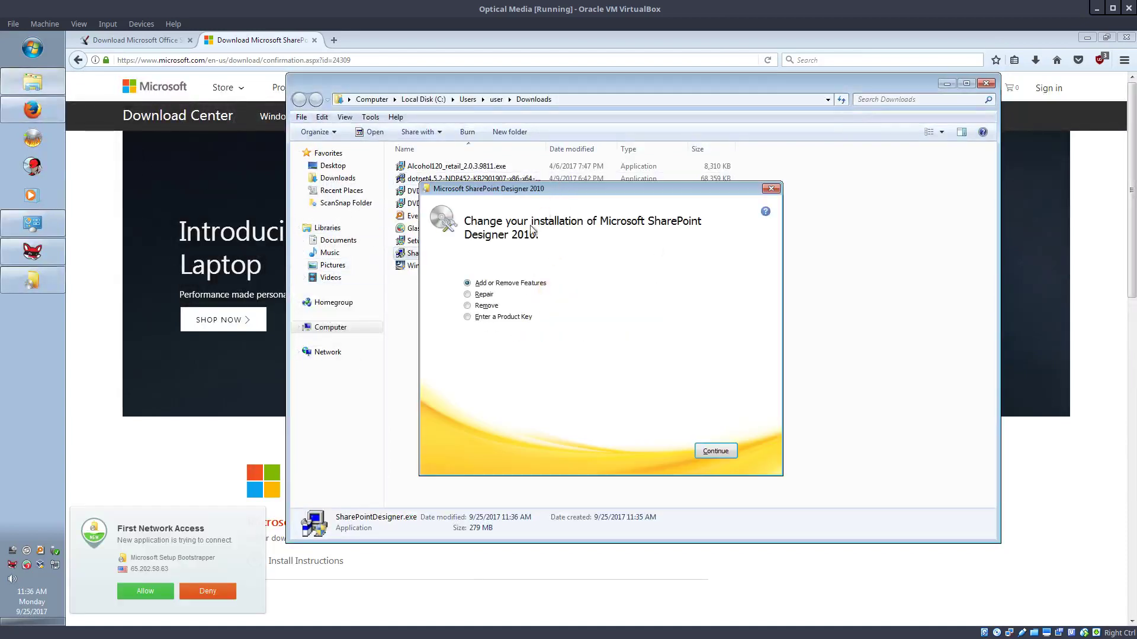
click(495, 307)
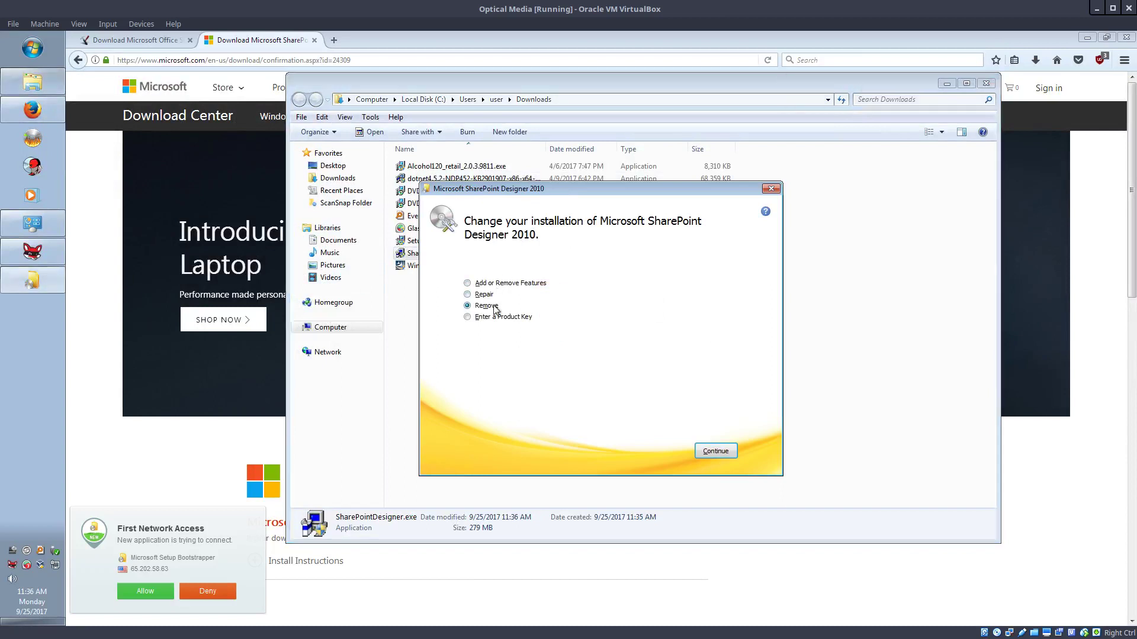
click(714, 451)
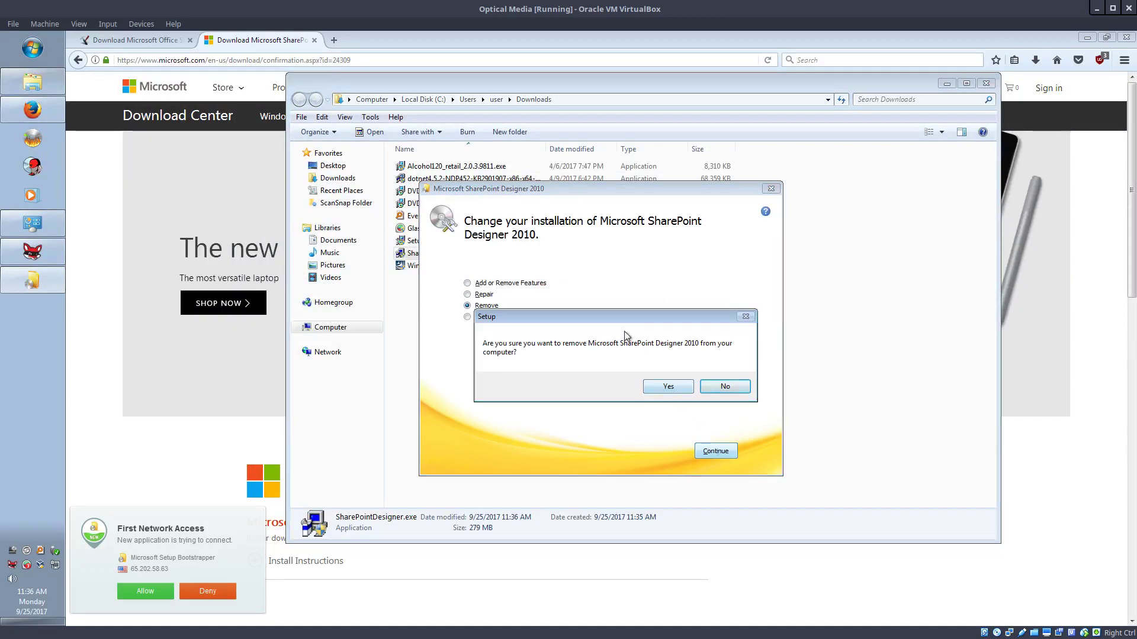
drag(622, 317, 576, 351)
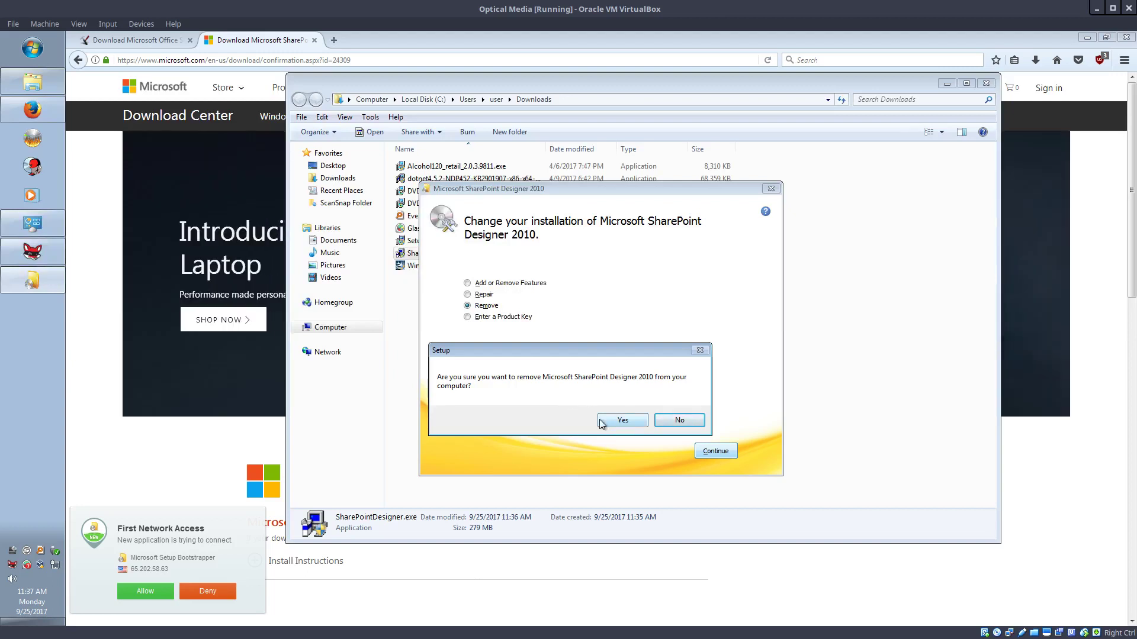
click(601, 421)
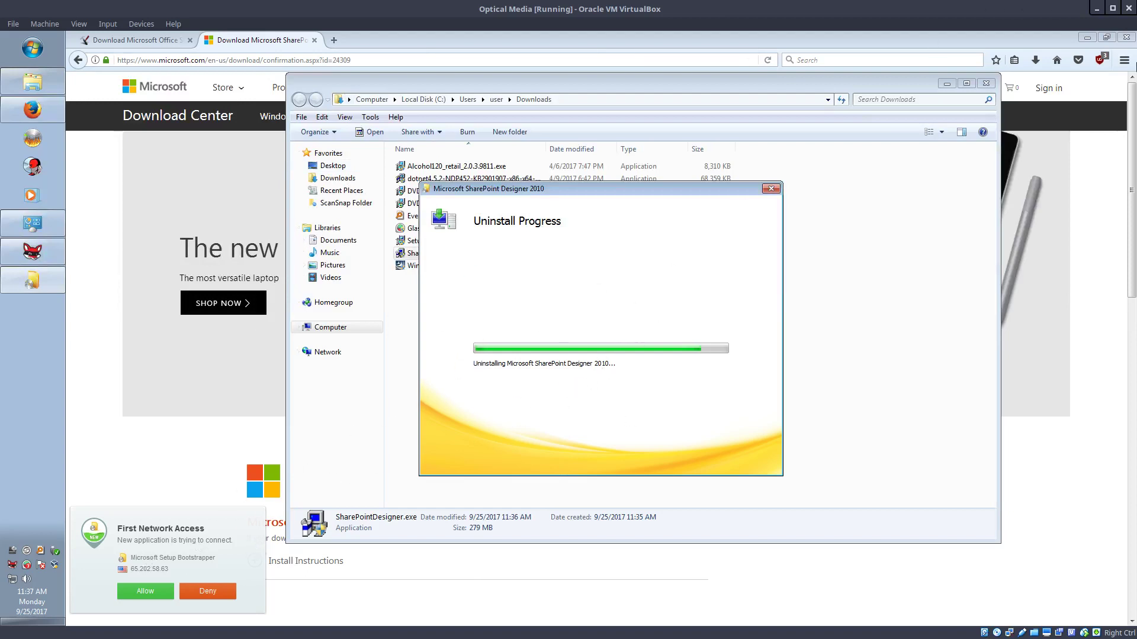
Close the System window and deny the setup's first network access in GlassWire
click(1085, 38)
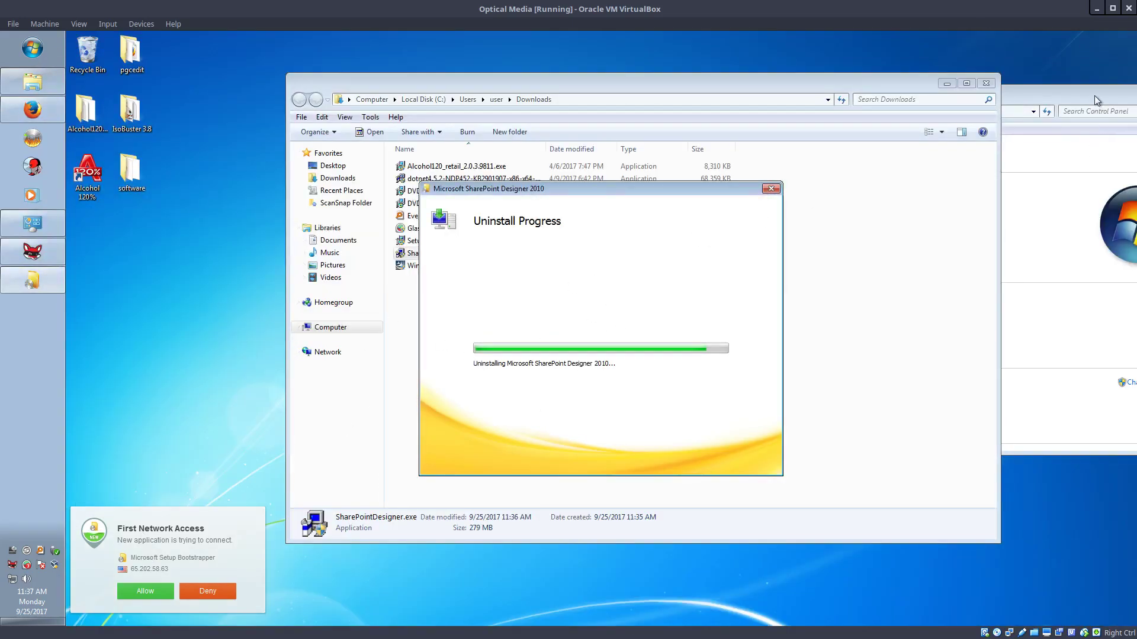
drag(1094, 95, 943, 128)
click(1039, 128)
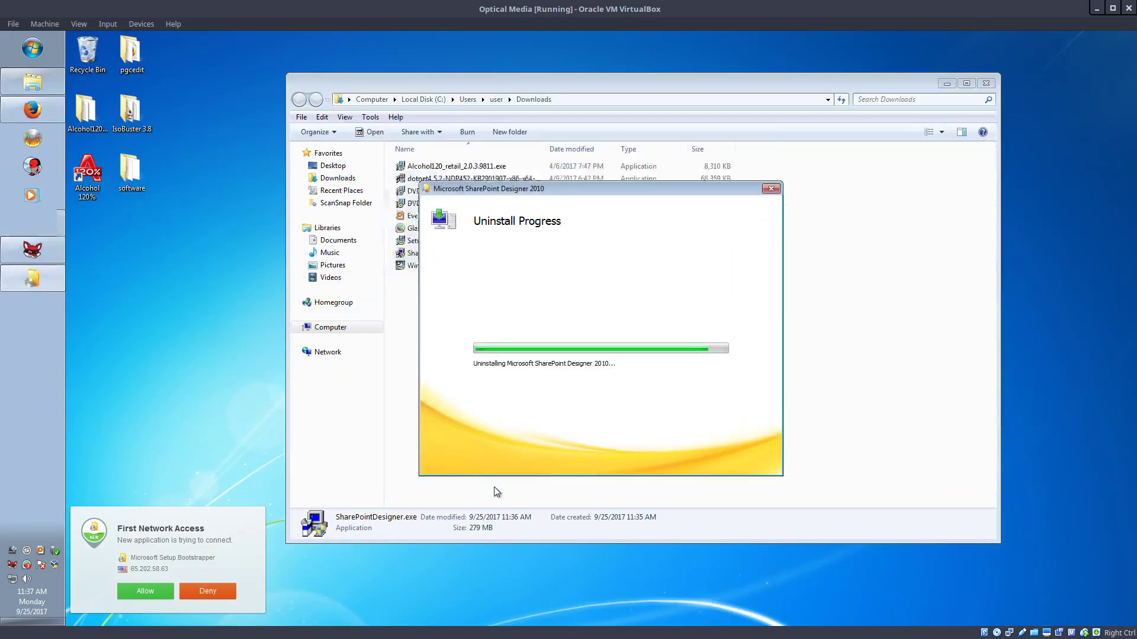
click(208, 591)
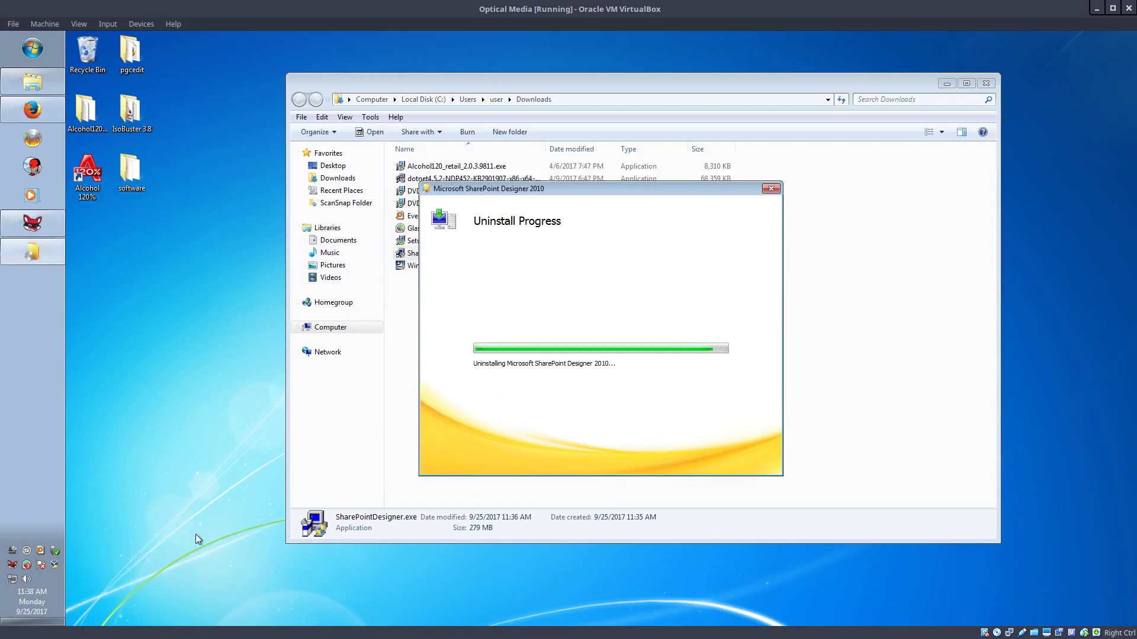
right_click(41, 564)
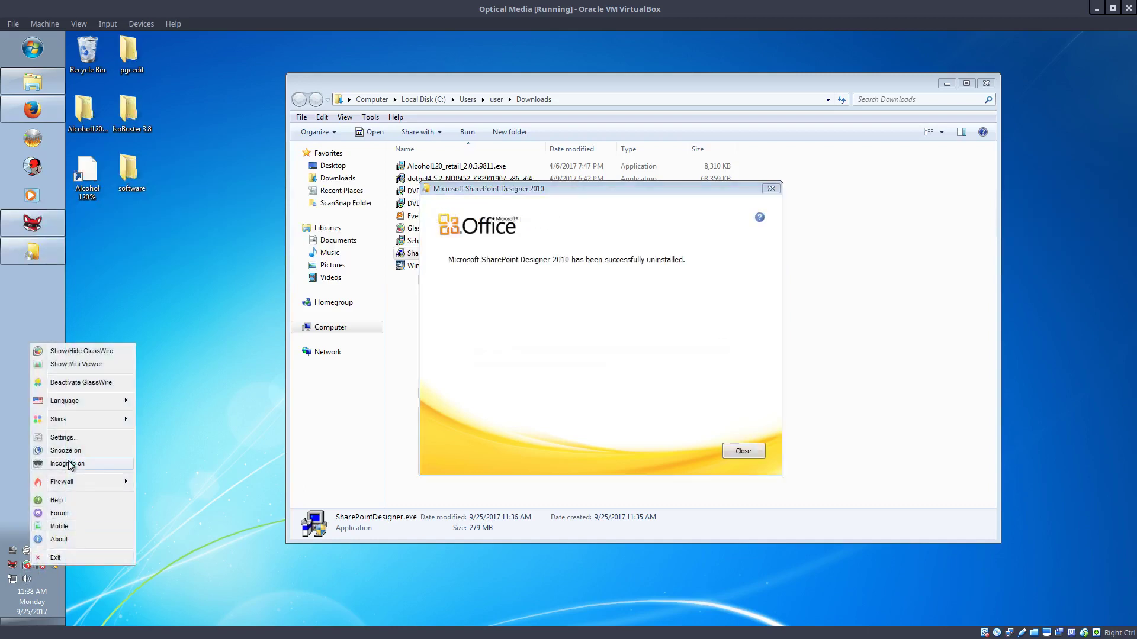
In GlassWire's Firewall list, delete all three Microsoft Setup Bootstrapper entries
click(81, 352)
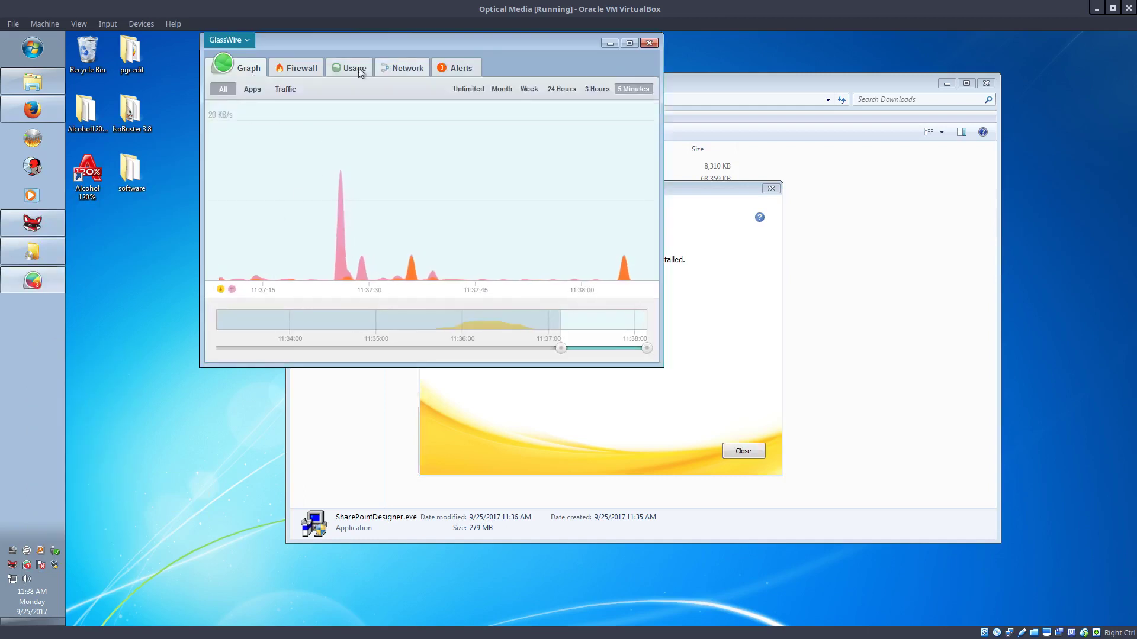
click(308, 73)
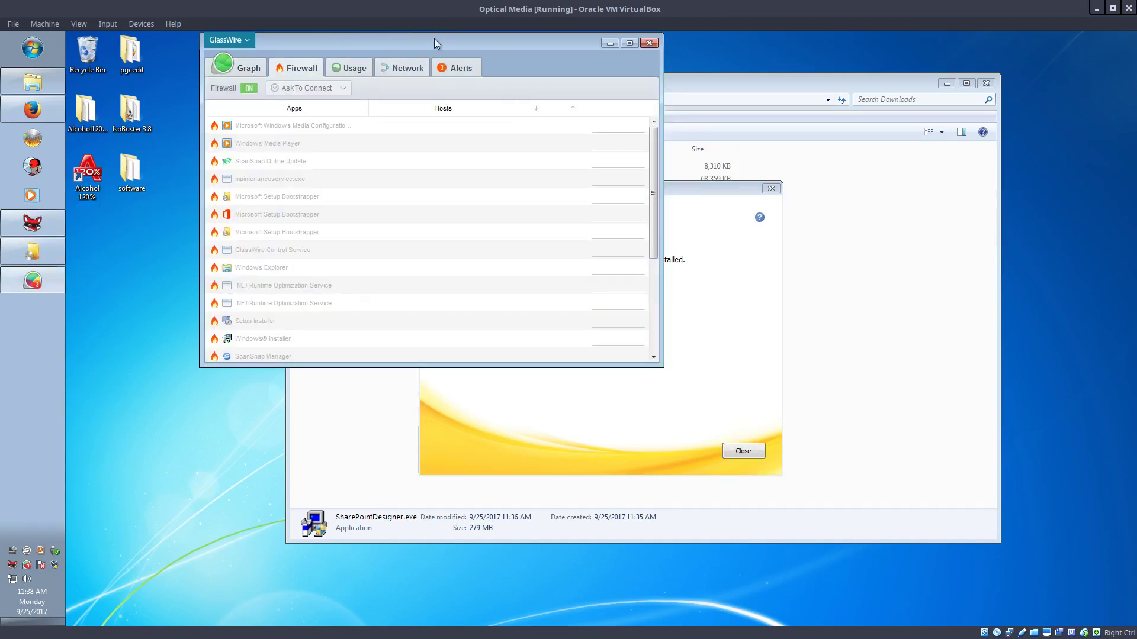
drag(434, 40, 396, 95)
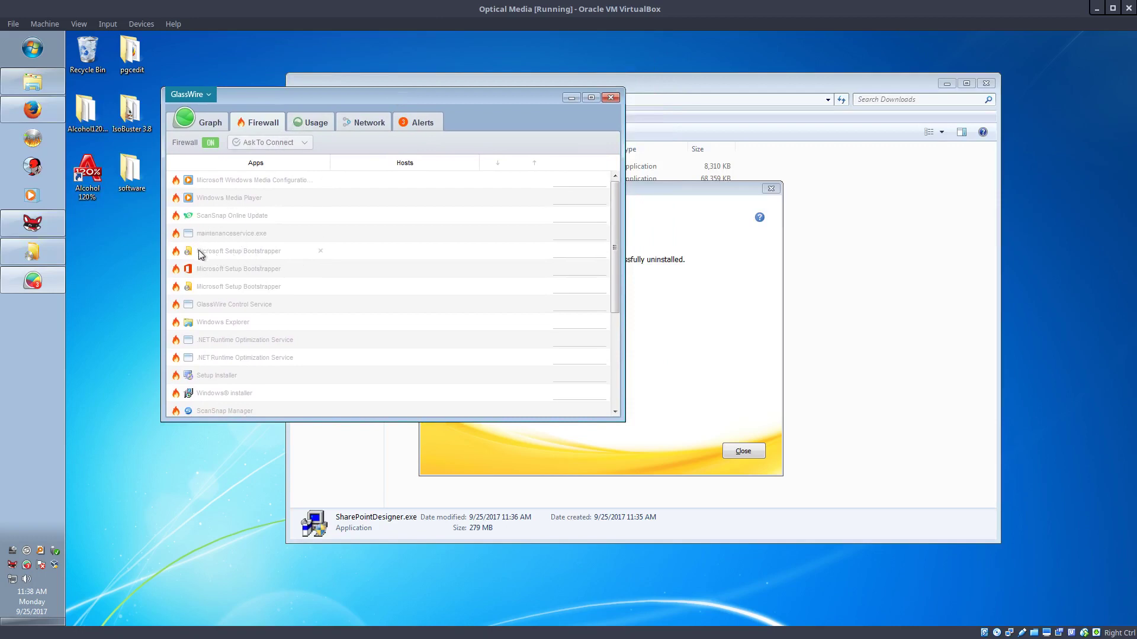
click(321, 250)
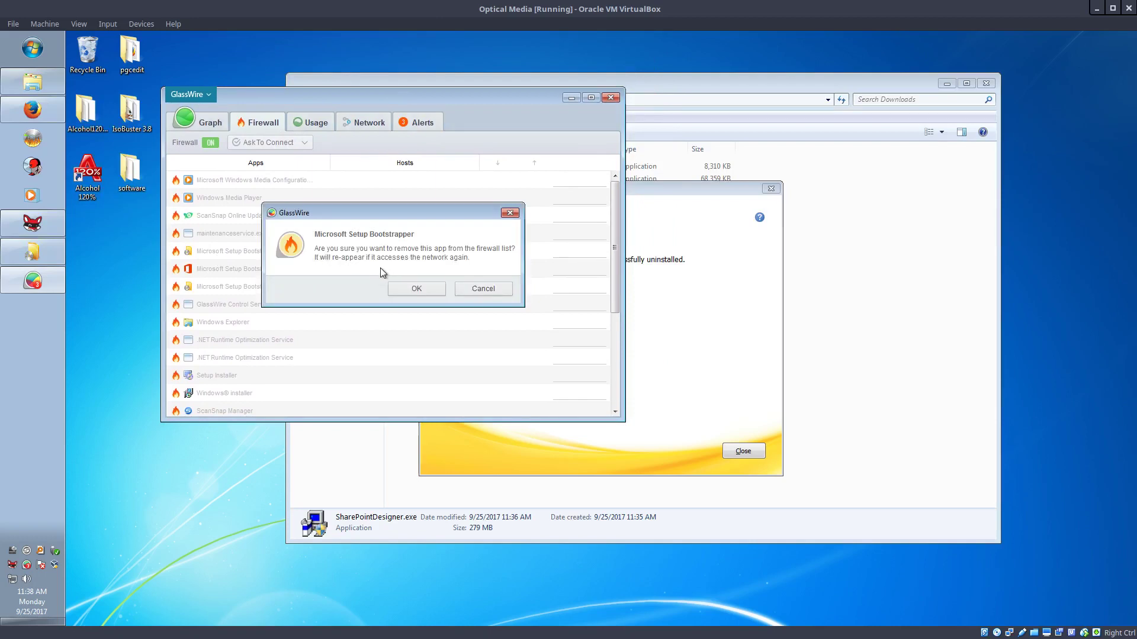
click(398, 286)
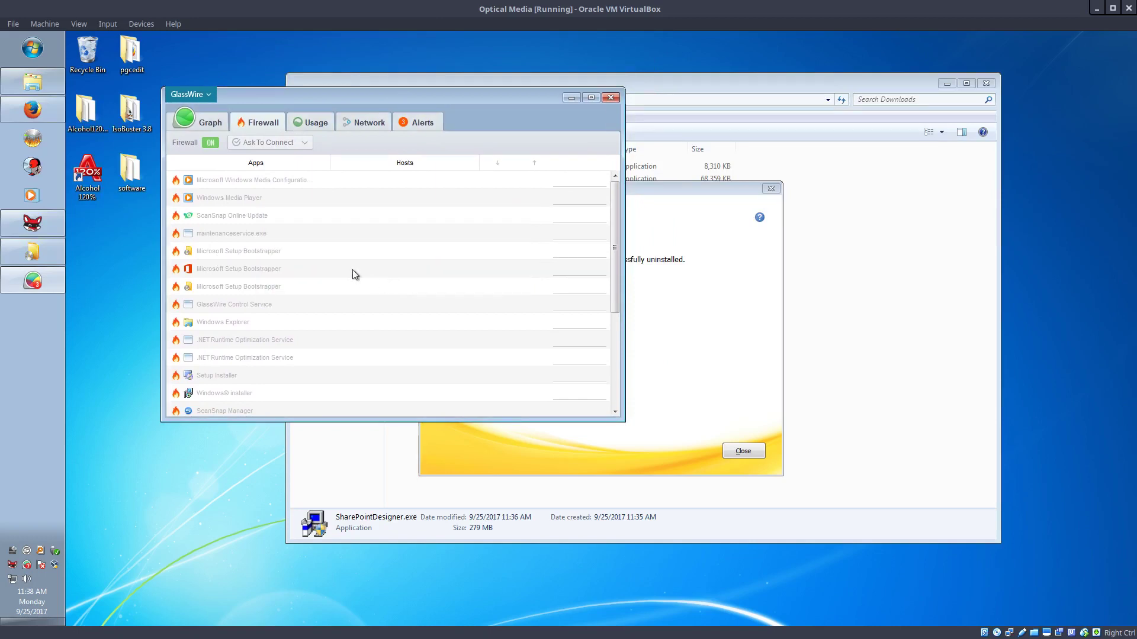
click(321, 251)
click(399, 286)
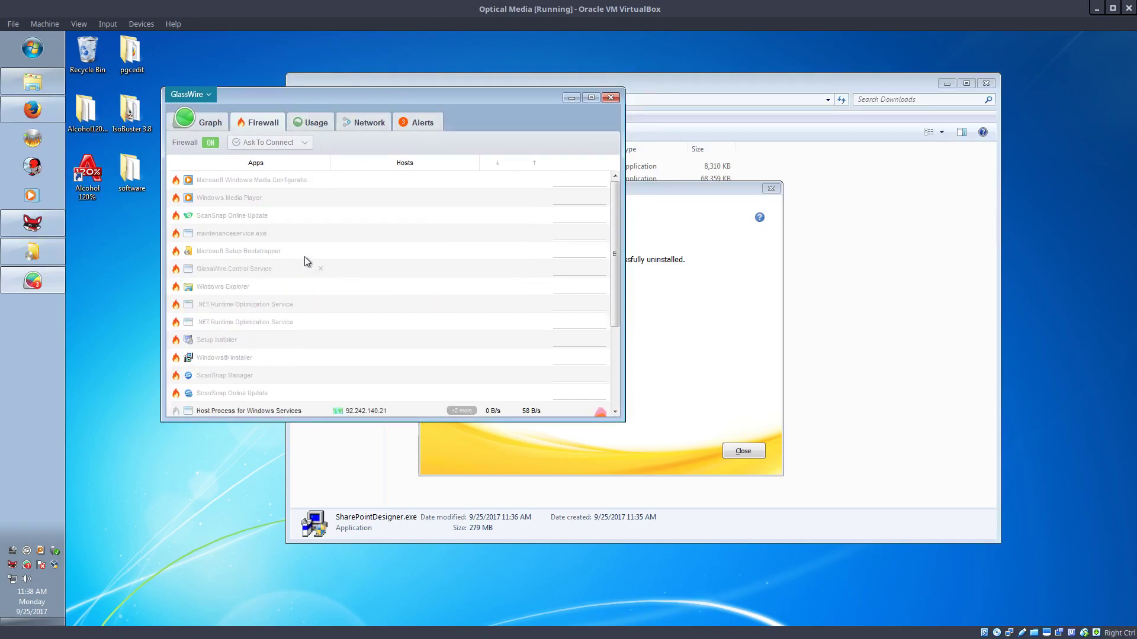
click(320, 251)
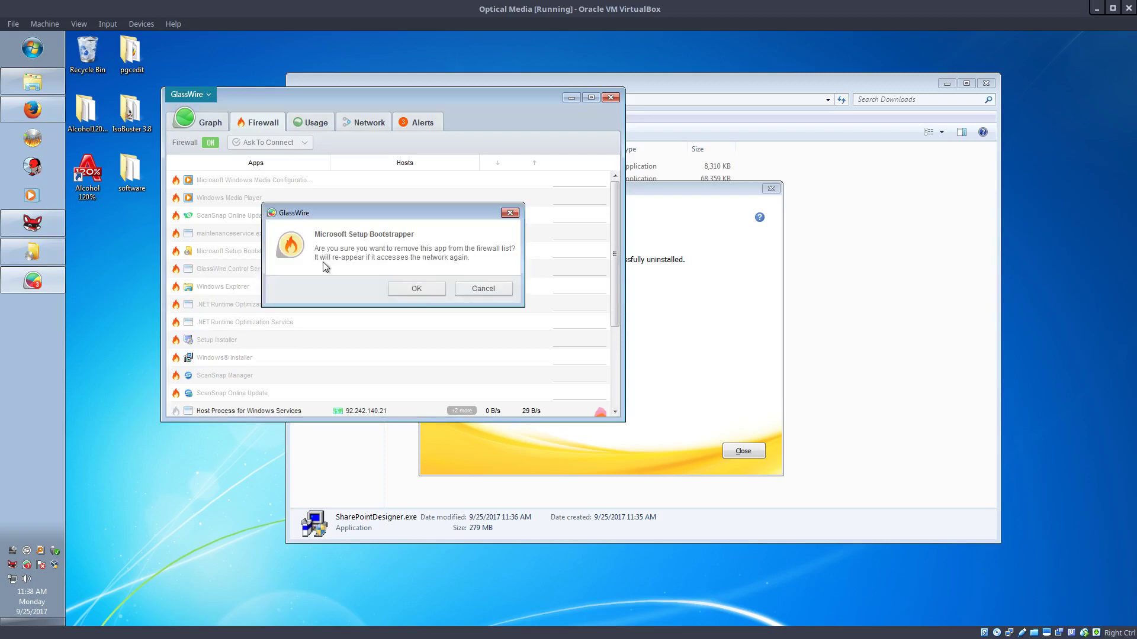
click(416, 287)
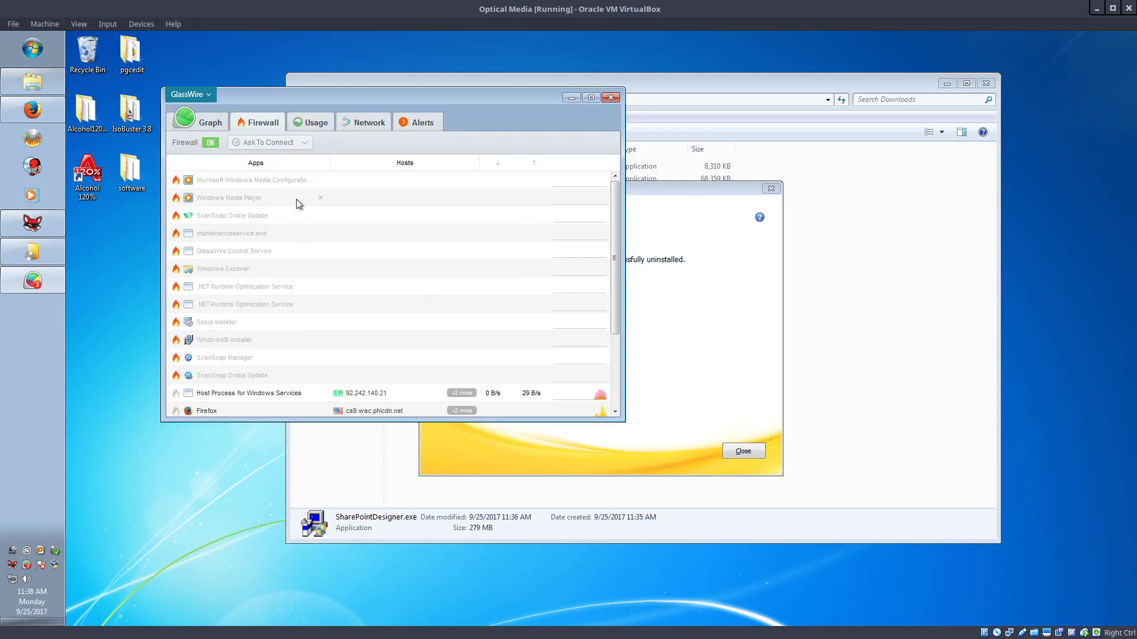
scroll(281, 344, down, 3)
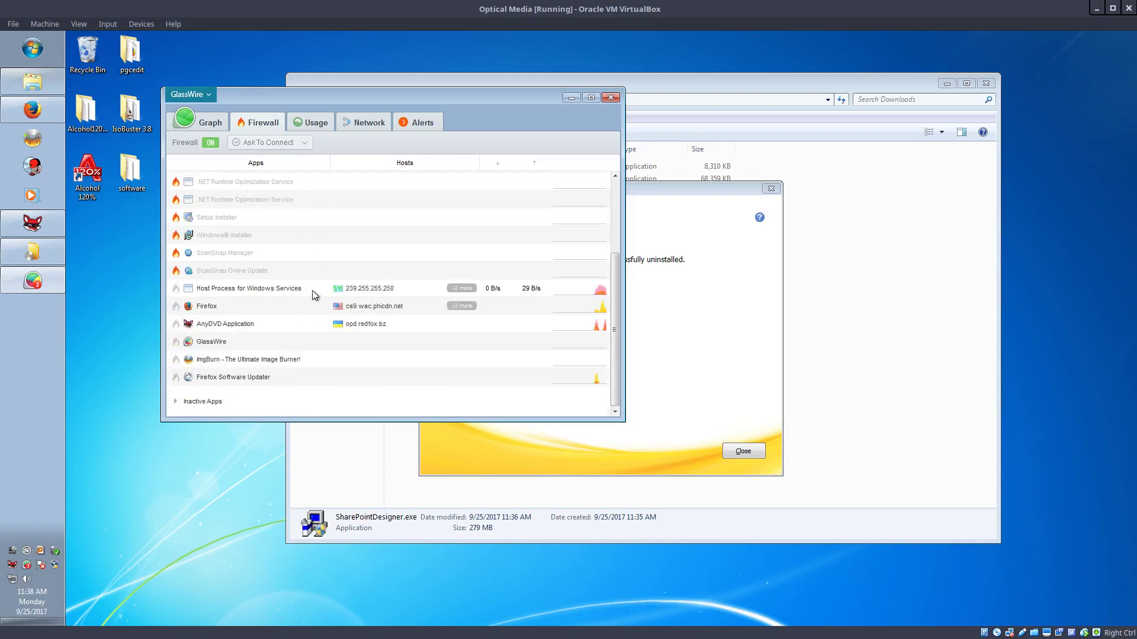
Close GlassWire and the uninstall message, and agree to reboot the guest
click(611, 98)
click(748, 455)
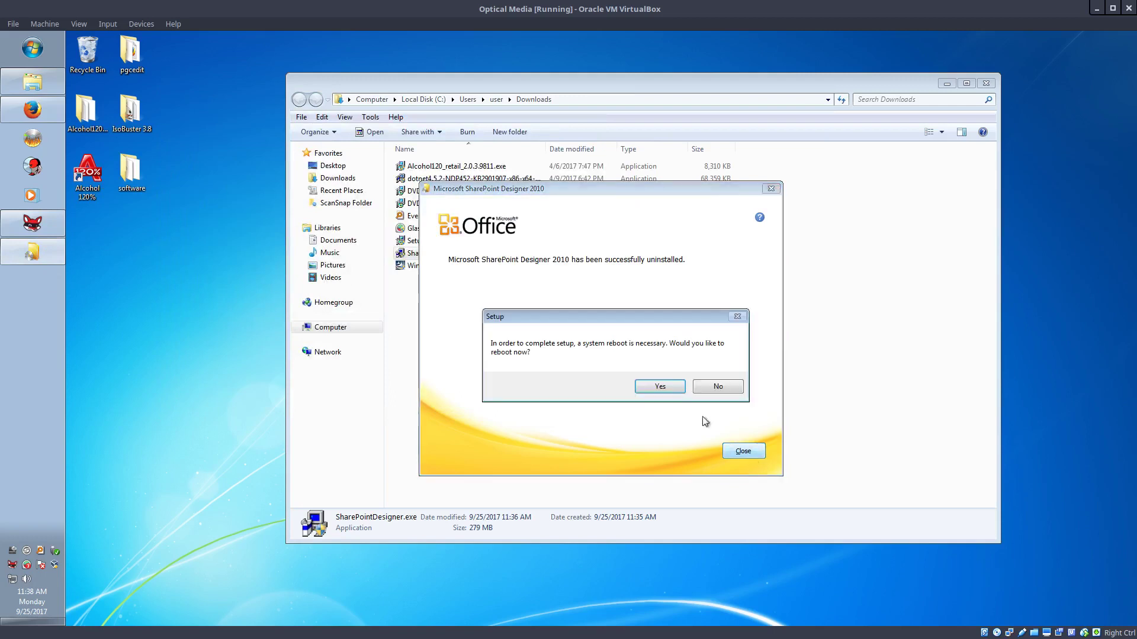
click(656, 386)
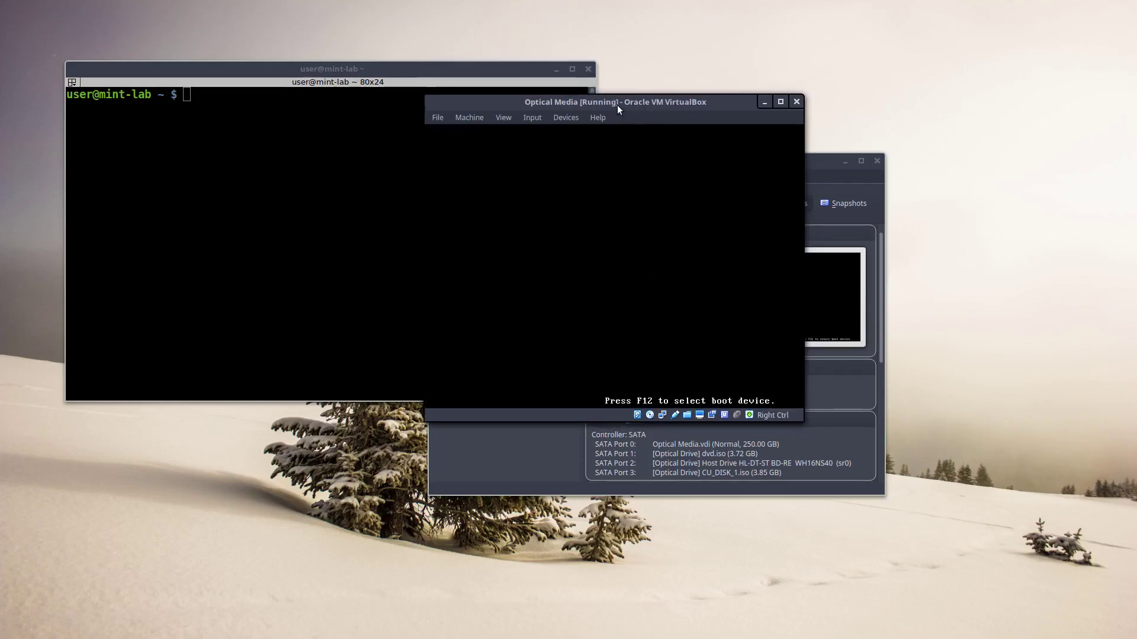
Close the host terminal with exit and log back in to Windows 7 with the password
drag(617, 105, 535, 214)
click(250, 226)
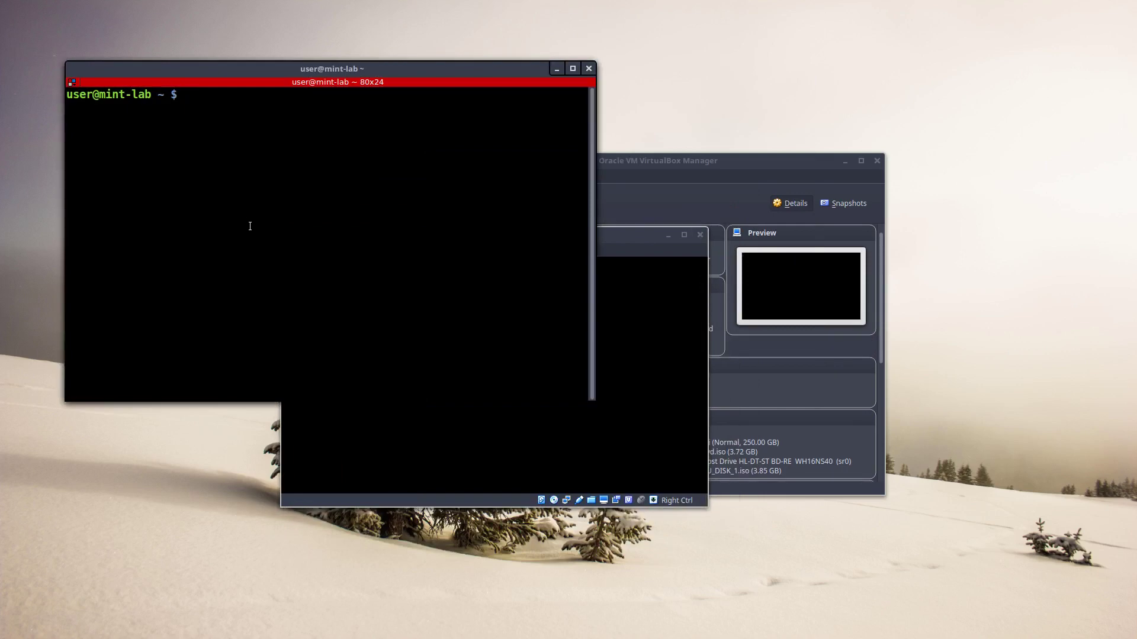
text(exit)
key(Return)
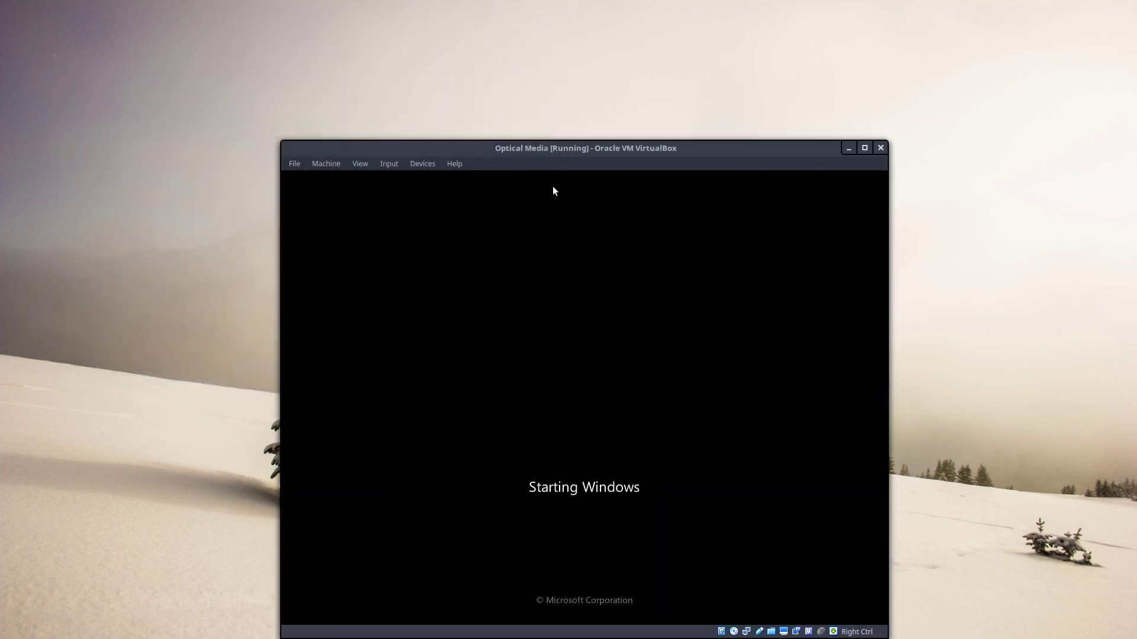
drag(566, 152, 447, 22)
click(721, 164)
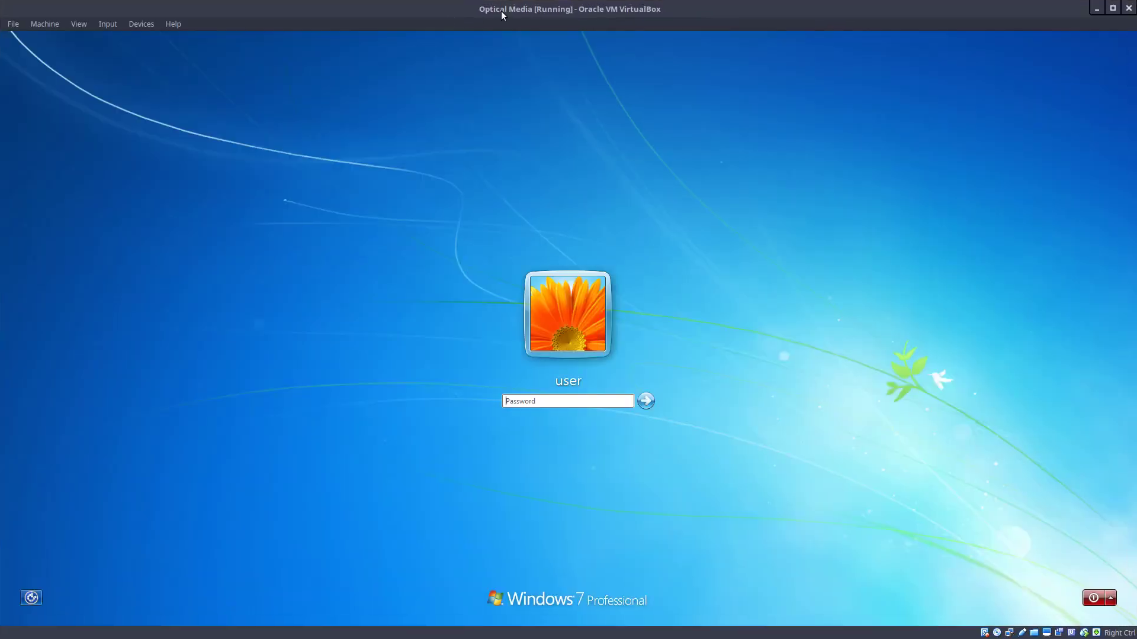
text(1)
key(Return)
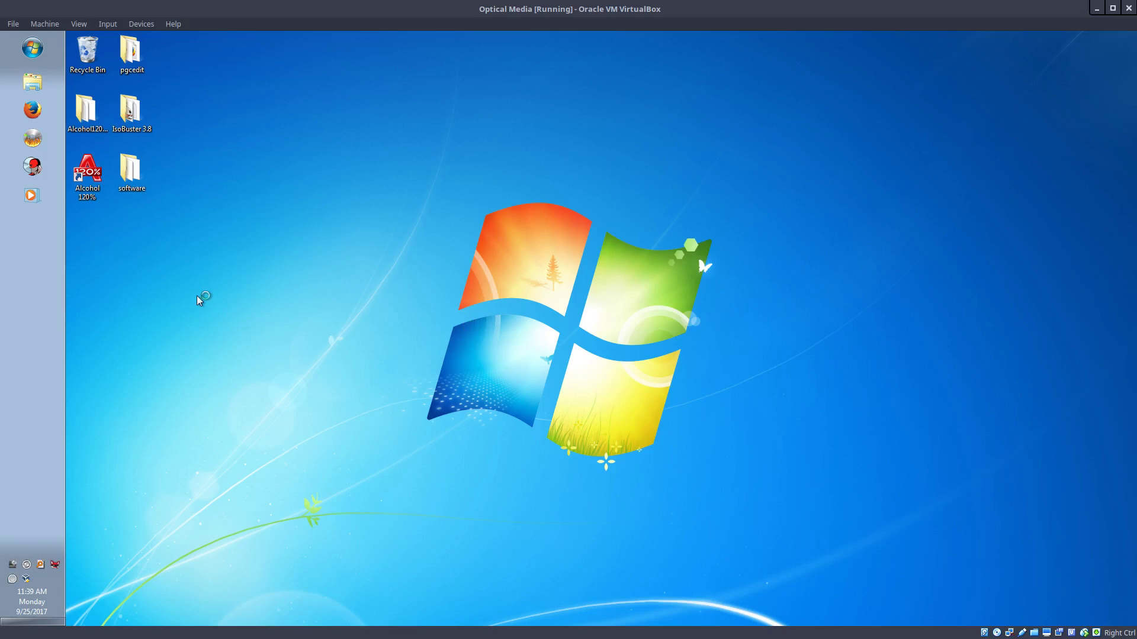
Launch SharePointDesigner.exe from Downloads, allow UAC, and deny GlassWire's network request
click(33, 82)
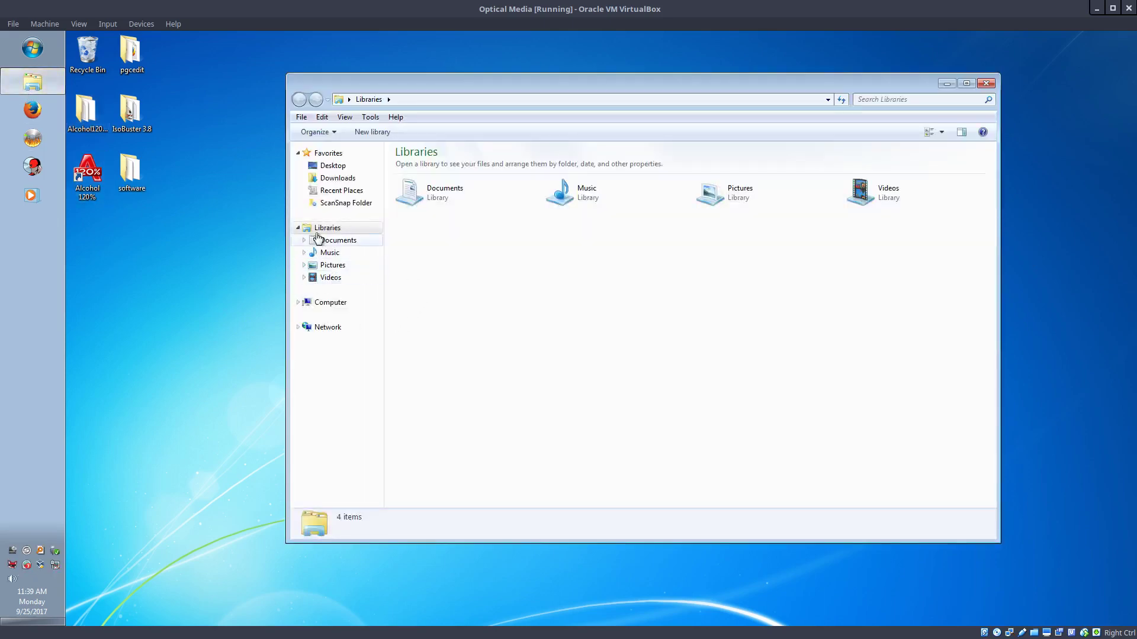
click(329, 180)
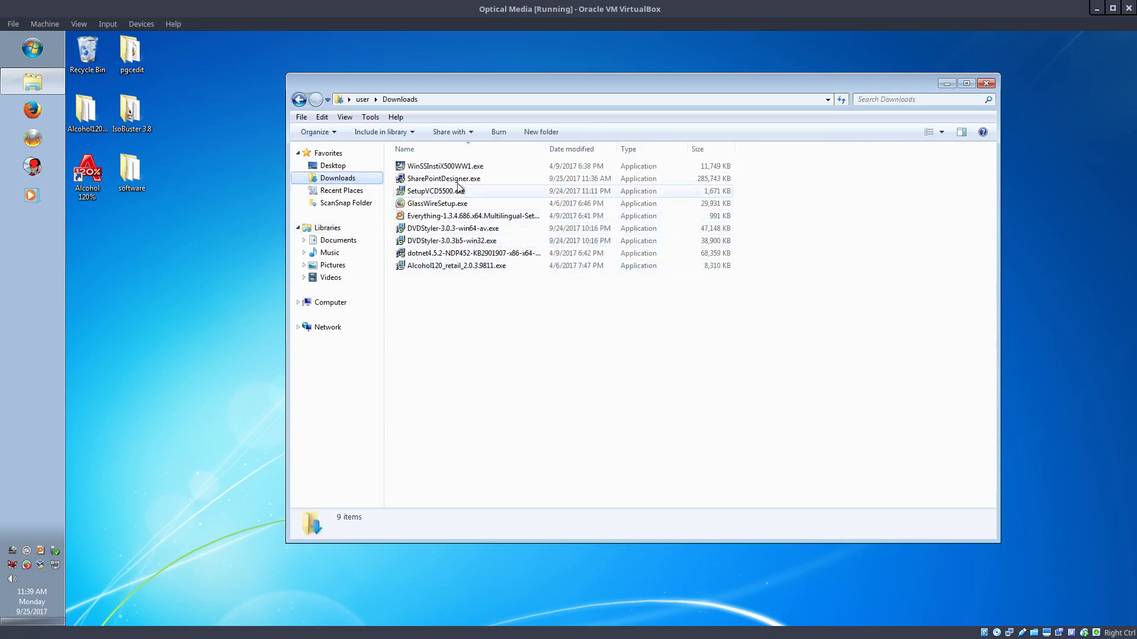
click(472, 149)
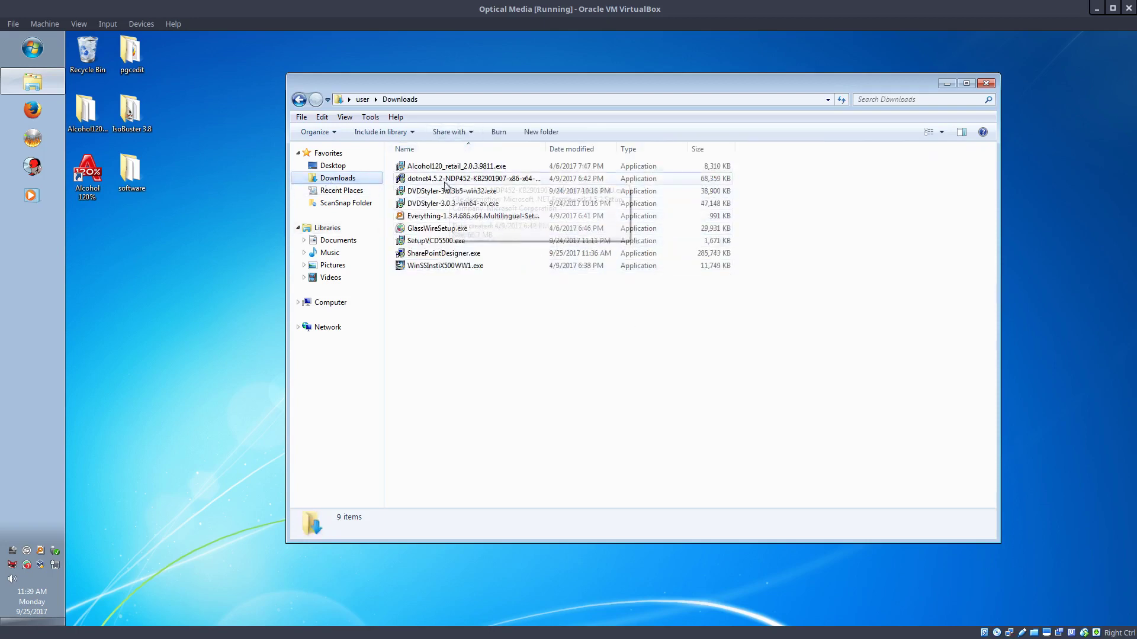
click(440, 256)
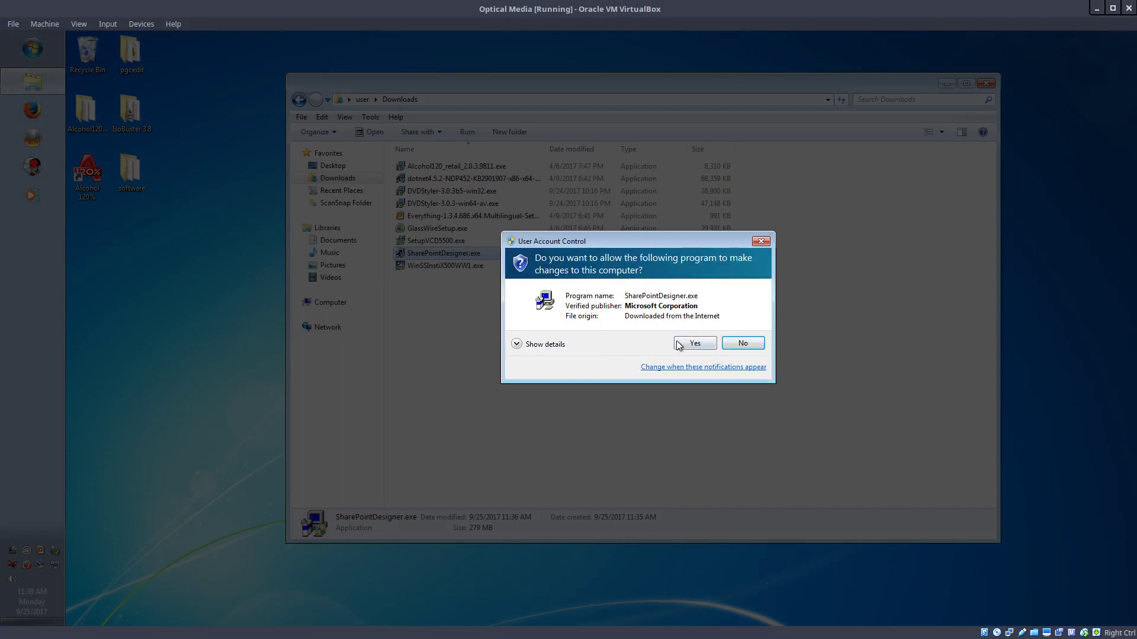
click(679, 345)
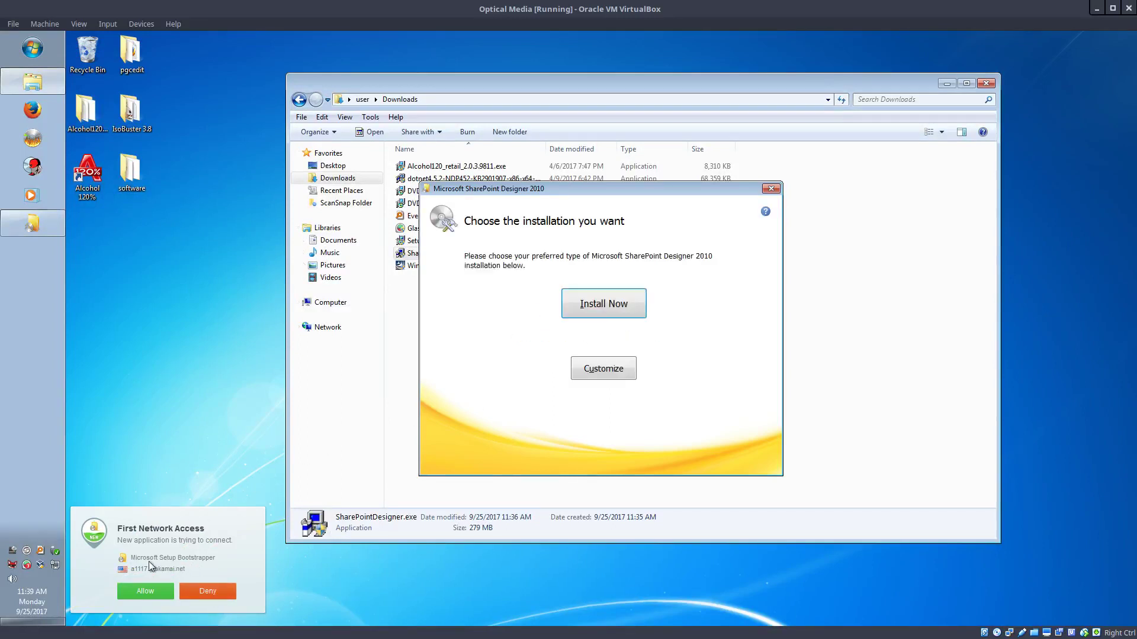
click(210, 592)
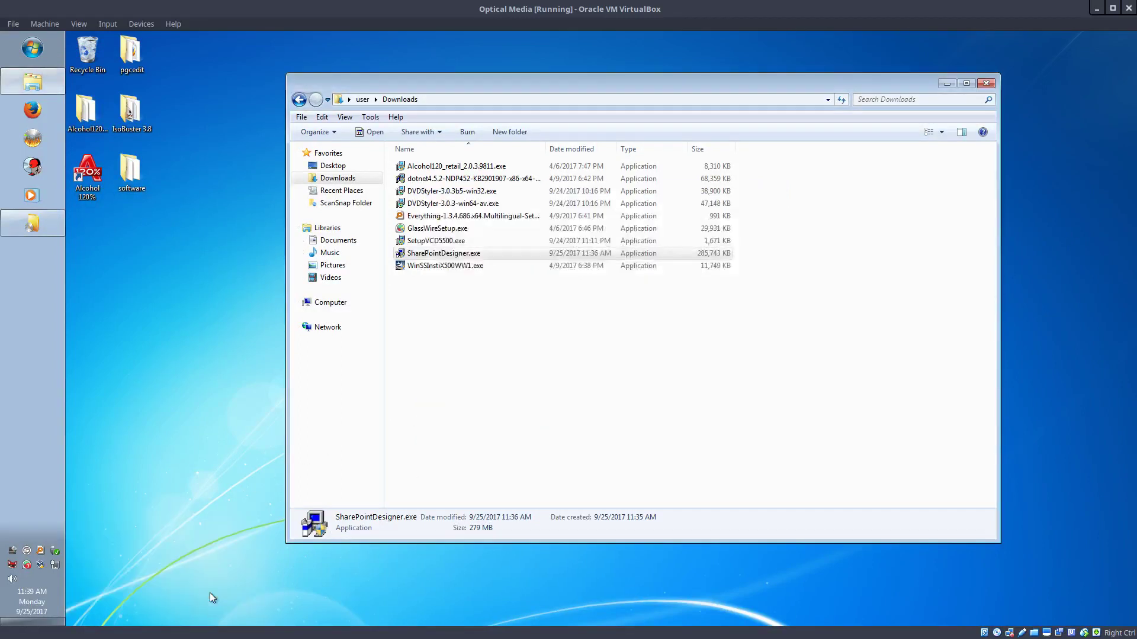
click(48, 232)
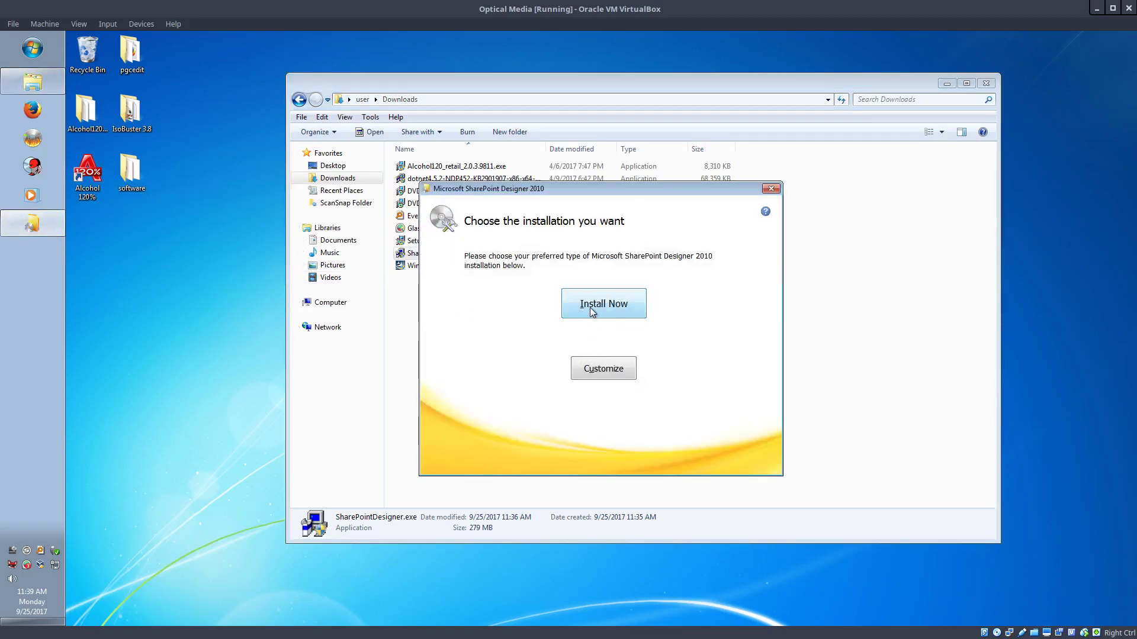
Choose a customized installation and review the SharePoint Designer and Microsoft Office install options
click(592, 372)
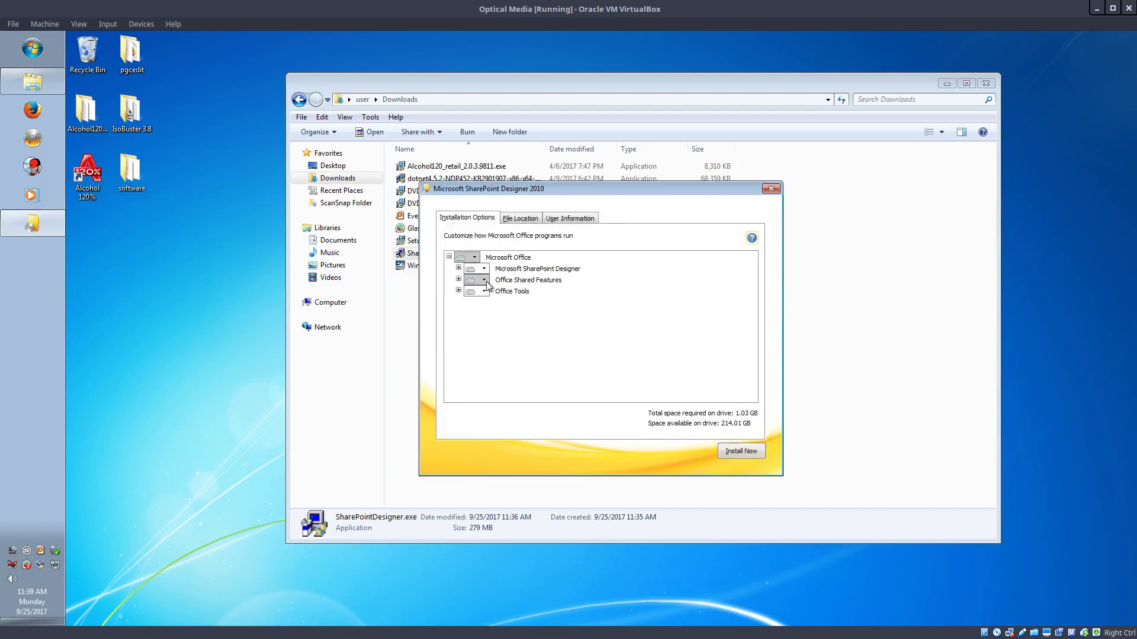
click(485, 269)
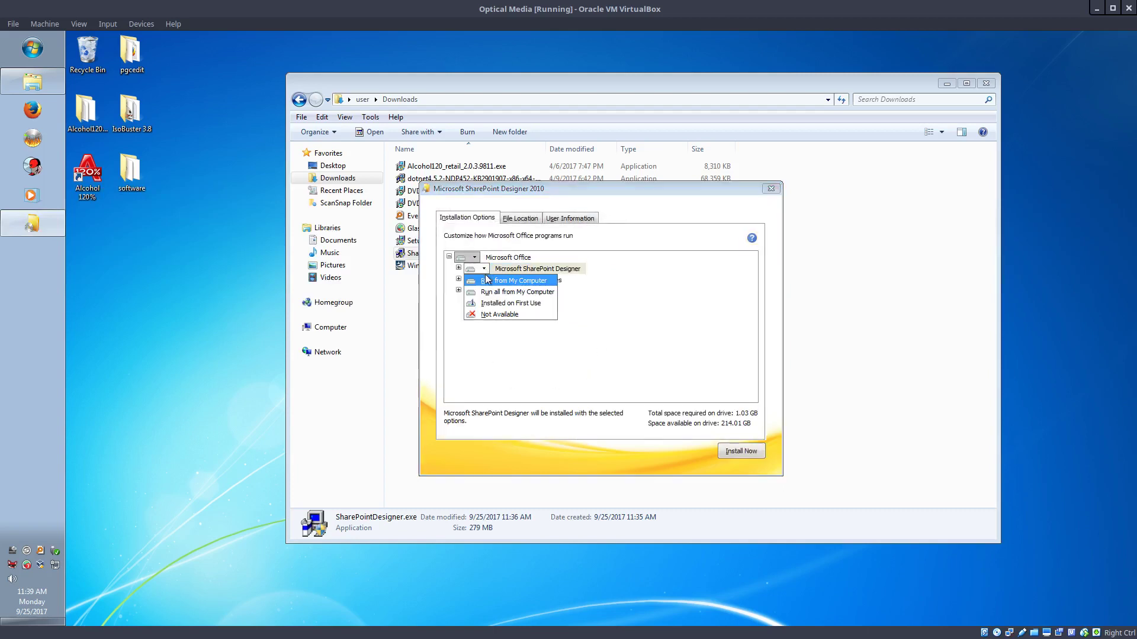
click(629, 310)
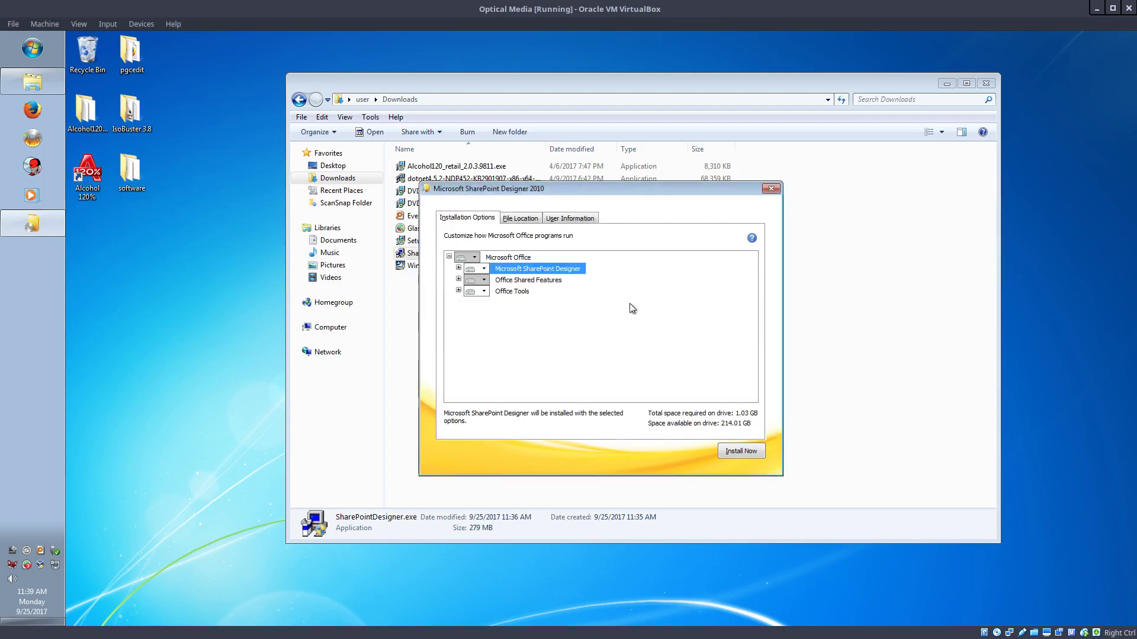
click(474, 258)
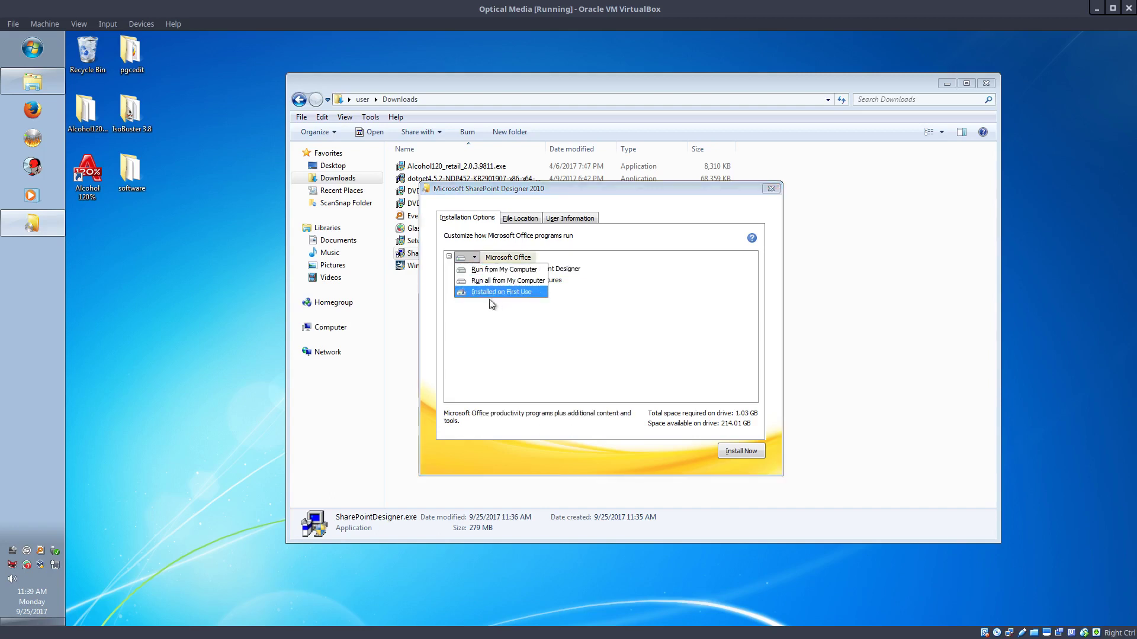
click(500, 319)
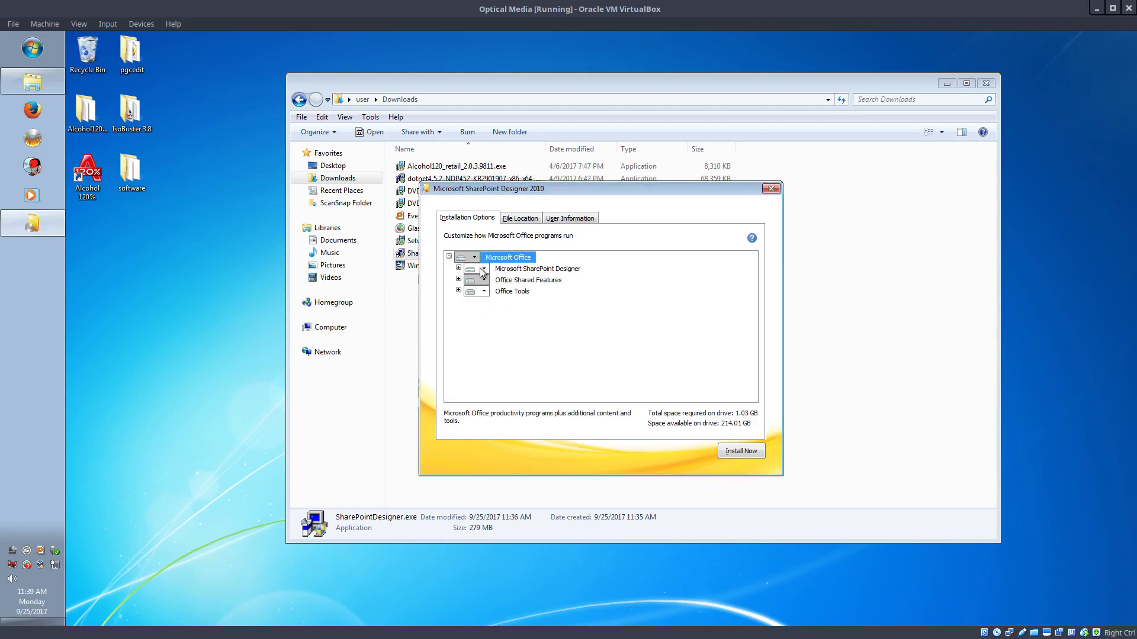
Set SharePoint Designer, Office Shared Features and Office Tools to Not Available
click(483, 268)
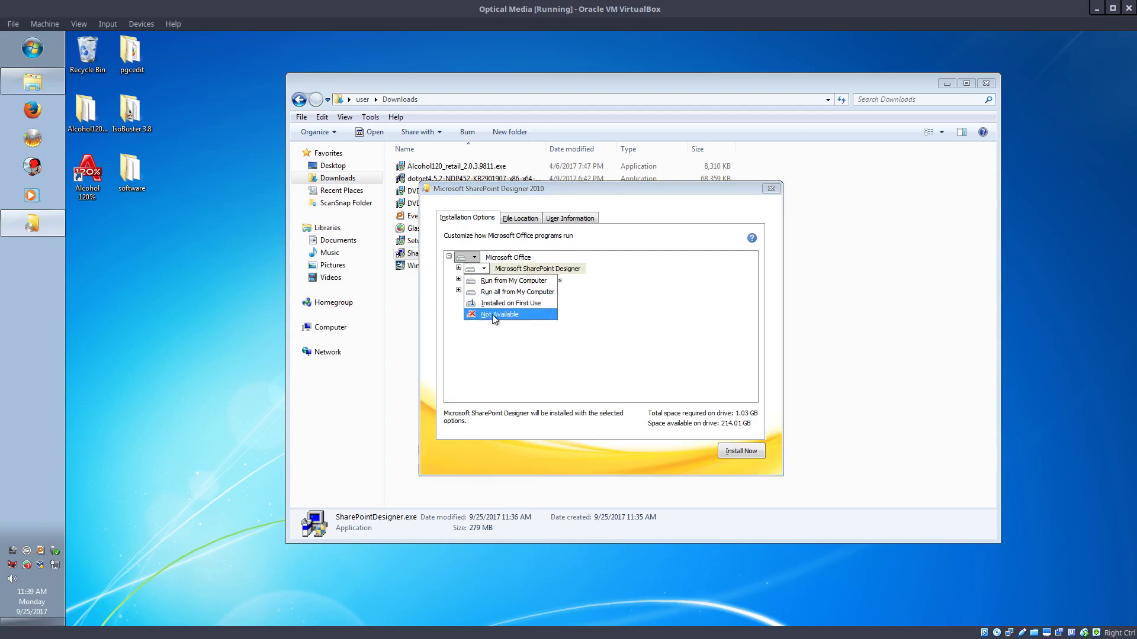
click(490, 319)
click(483, 280)
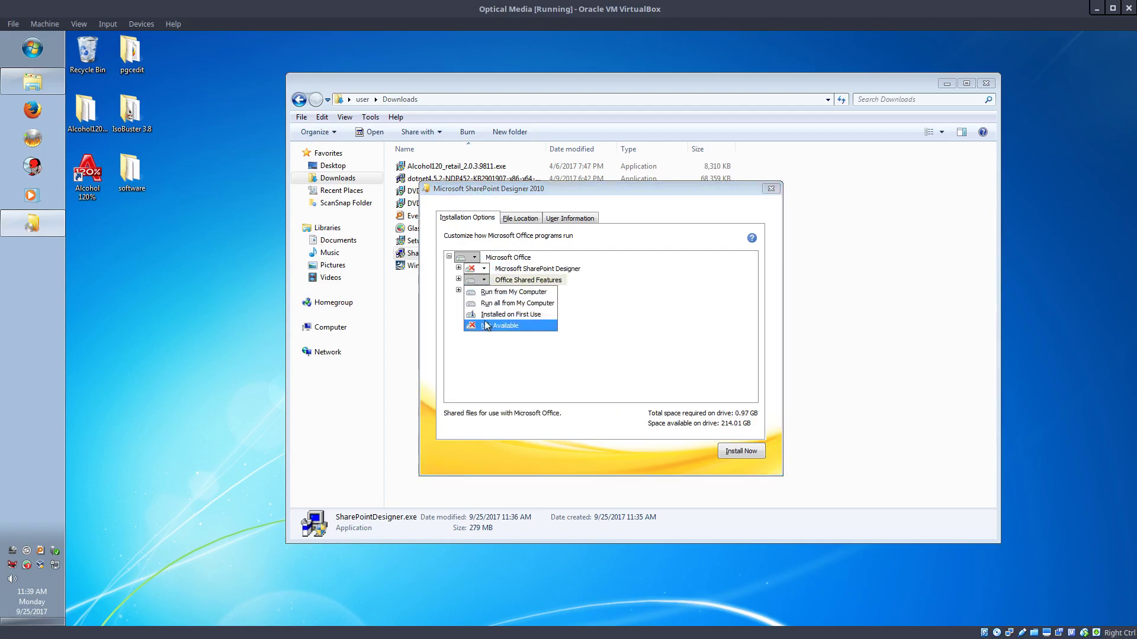
click(491, 325)
click(483, 291)
click(491, 330)
click(484, 290)
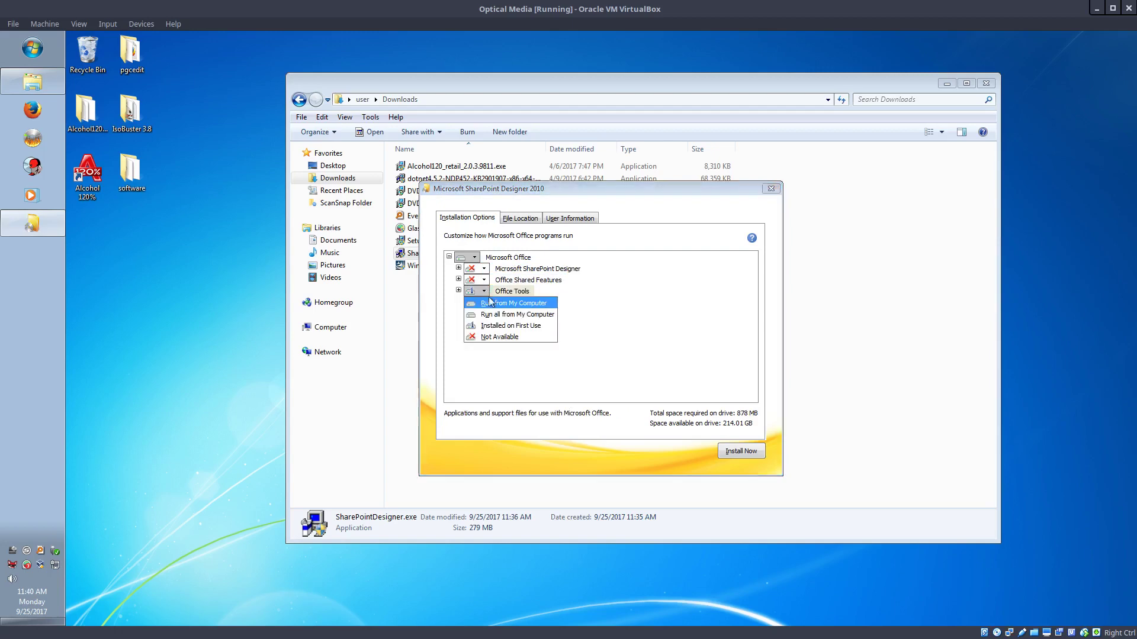
click(496, 338)
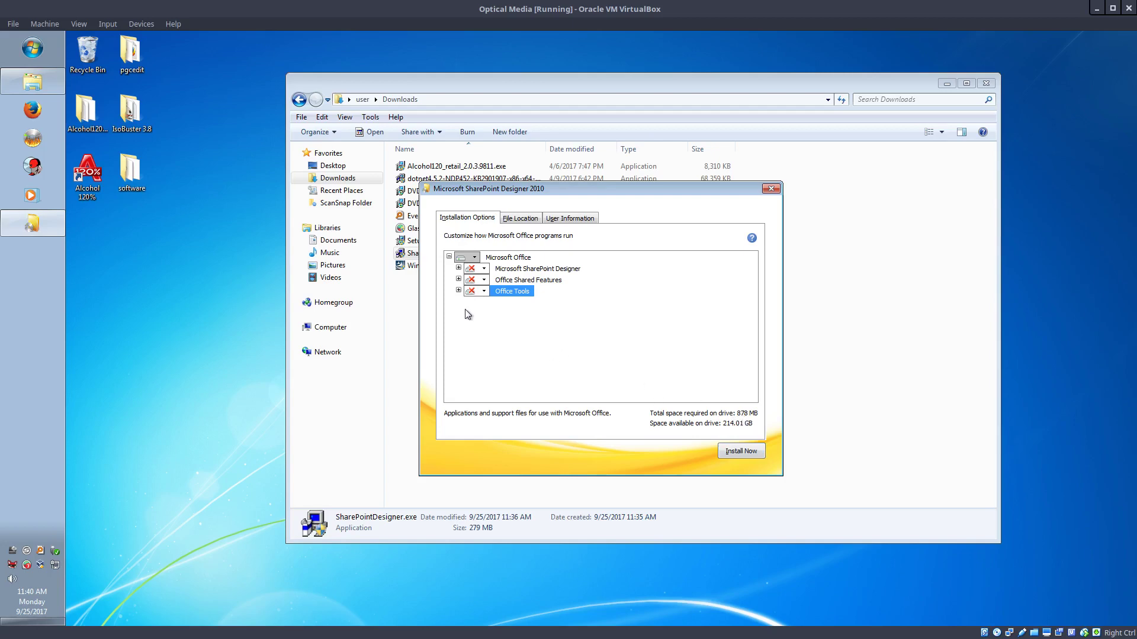
Under Office Tools, set Microsoft Office Picture Manager to Run from My Computer and start Install Now
click(458, 291)
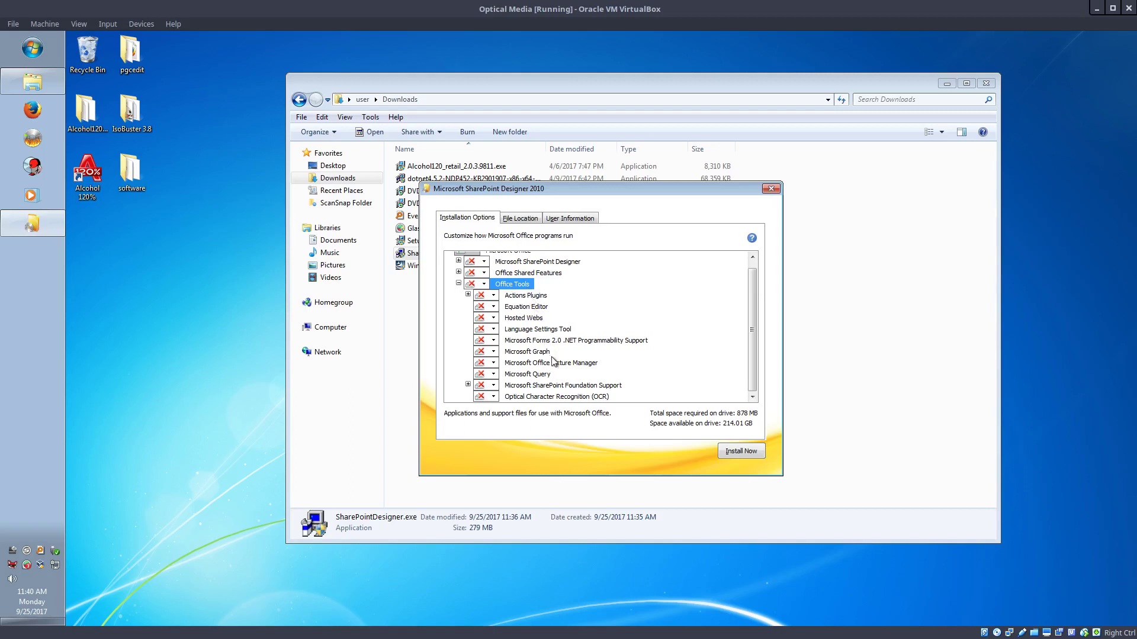
click(492, 364)
click(510, 376)
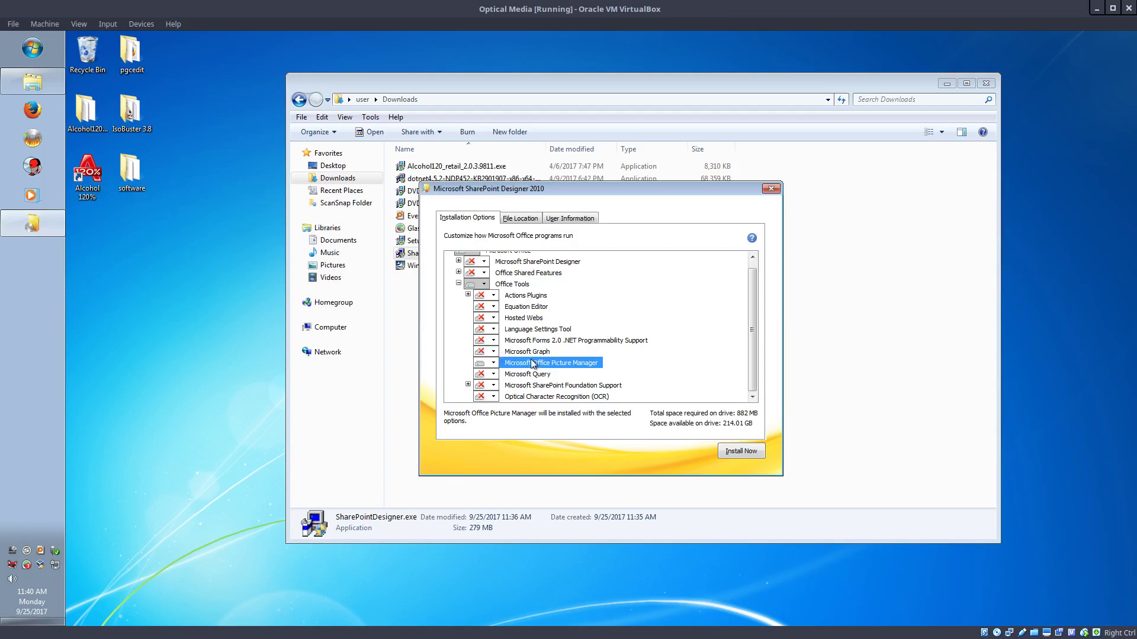
click(493, 362)
click(500, 376)
click(752, 451)
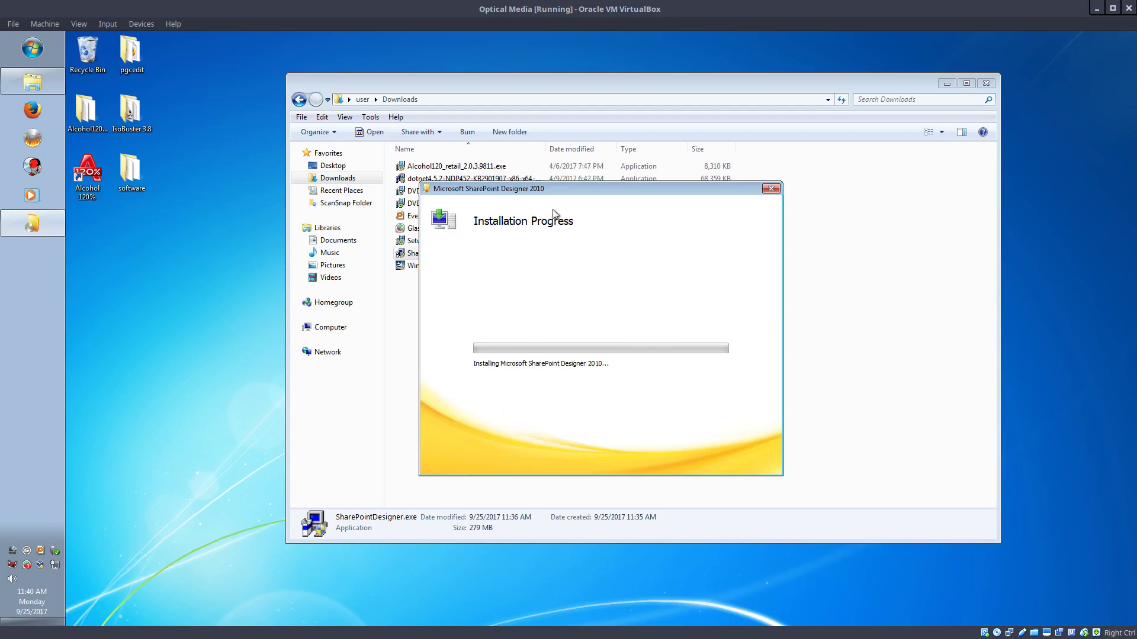
Open SharePointDesigner.exe from the Downloads folder as an archive with 7-Zip
drag(563, 190, 377, 270)
click(764, 320)
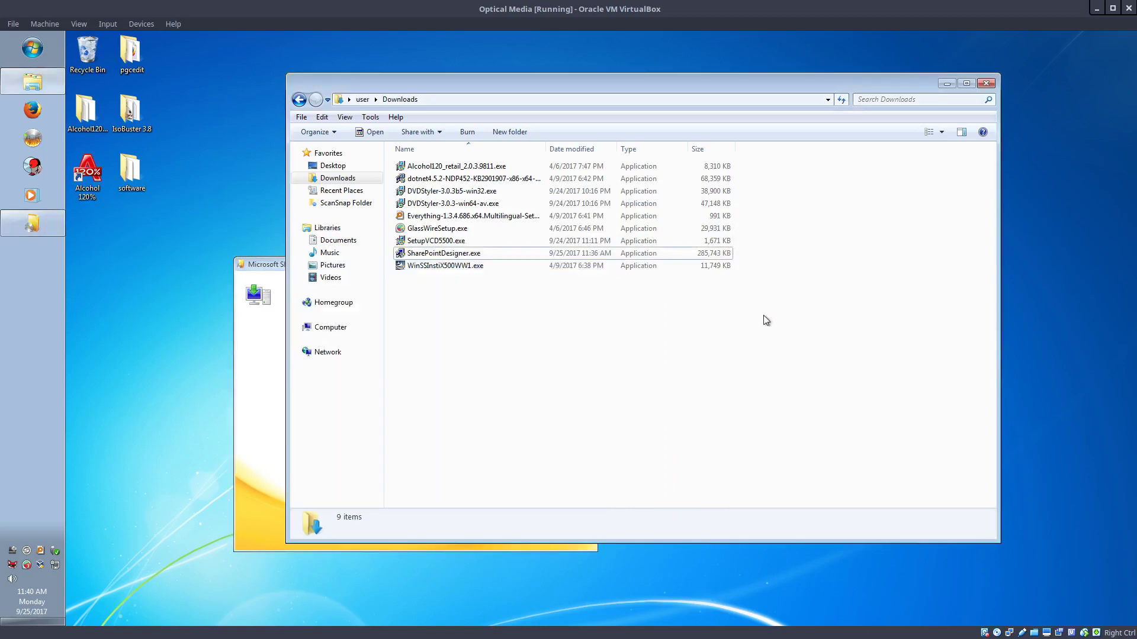
right_click(445, 256)
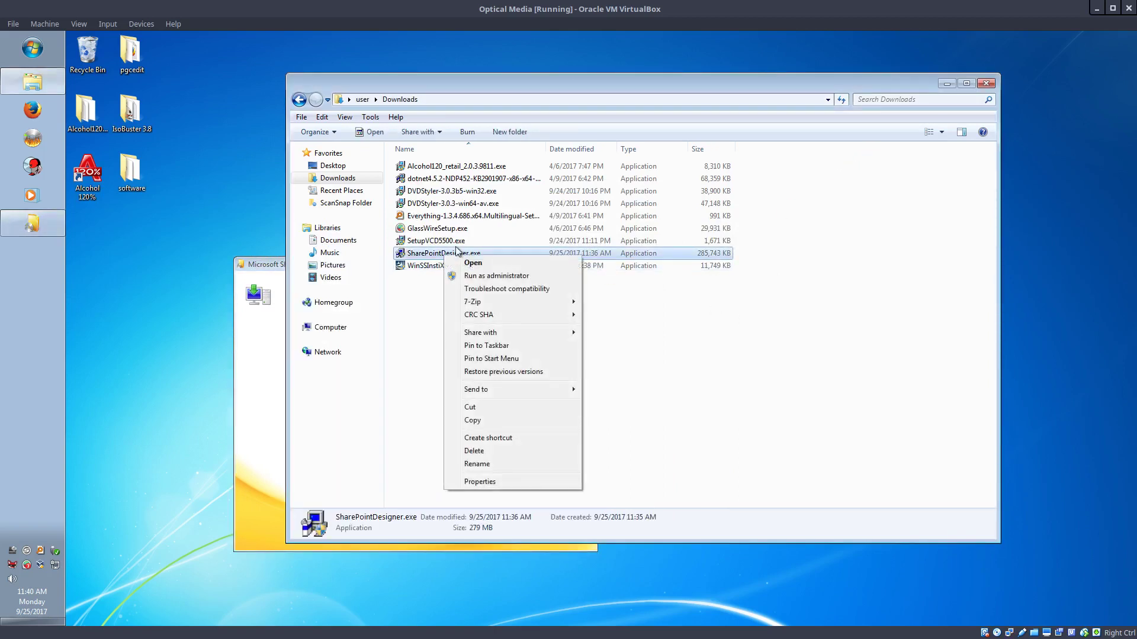
mouse_move(556, 302)
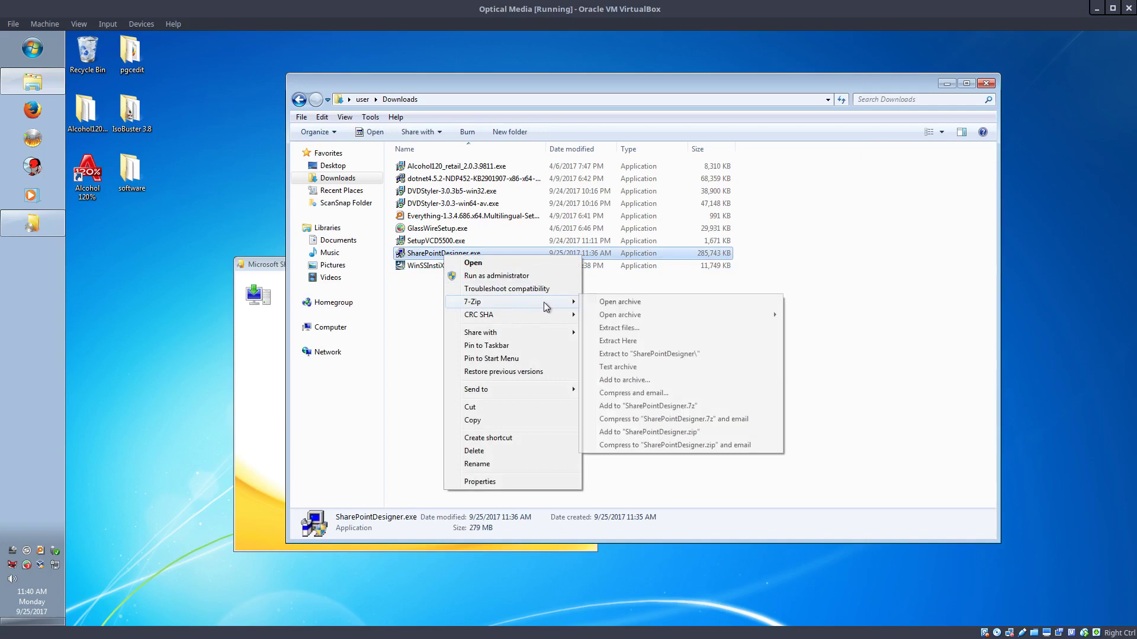
click(609, 303)
Sort the archive's cab and msi files by name, widen the Name column, then sort by size
drag(475, 129, 590, 91)
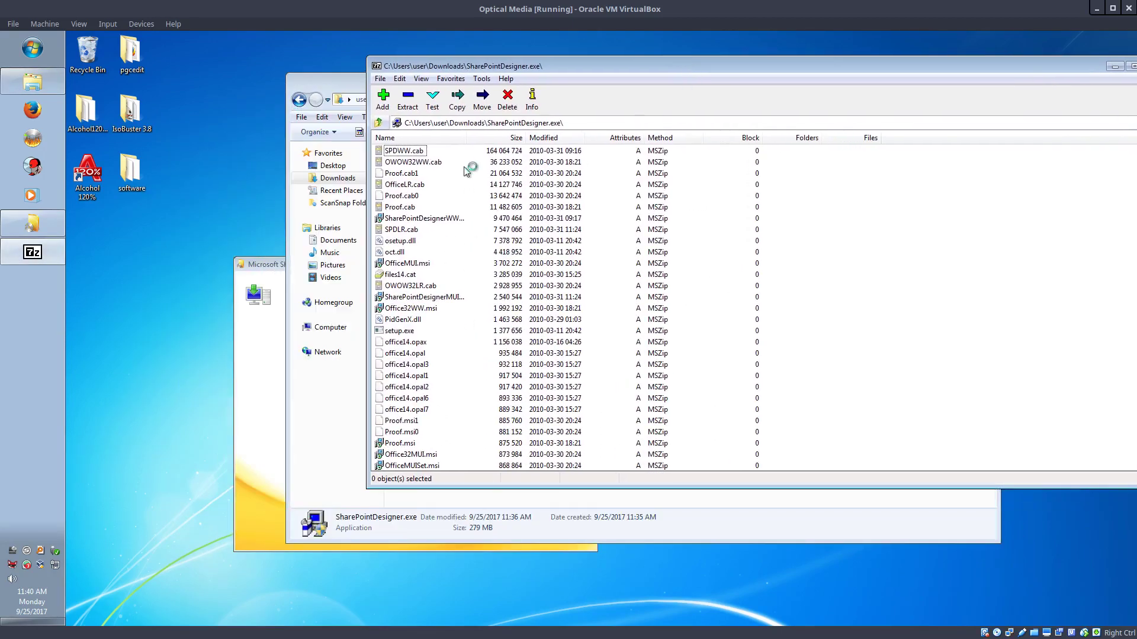
click(451, 141)
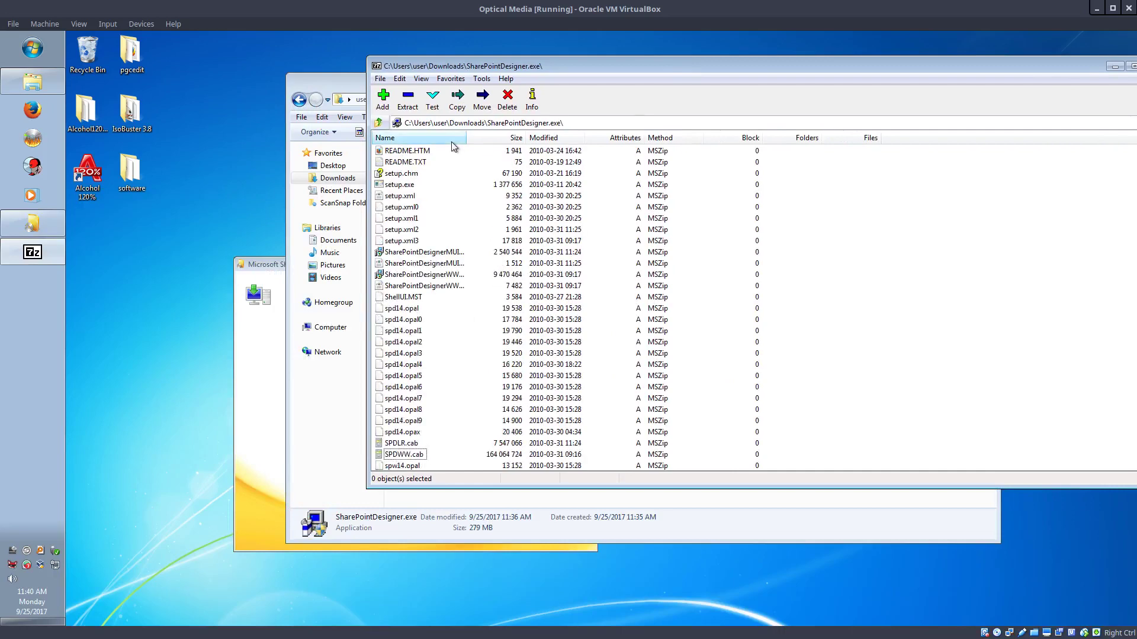
drag(466, 137, 531, 138)
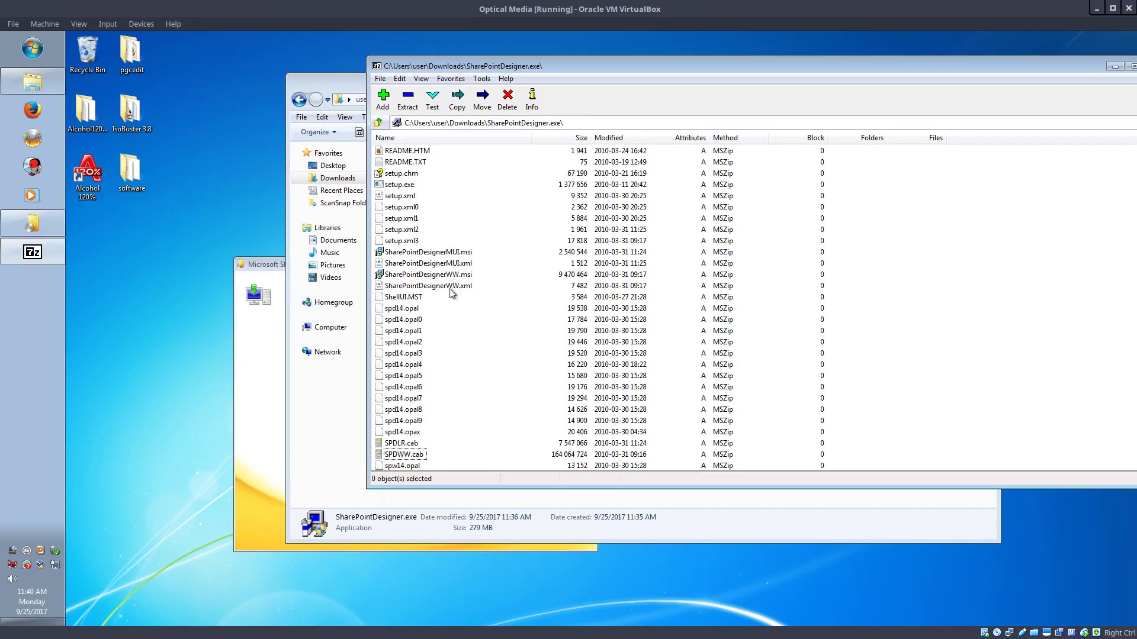
scroll(461, 300, up, 4)
scroll(464, 305, up, 6)
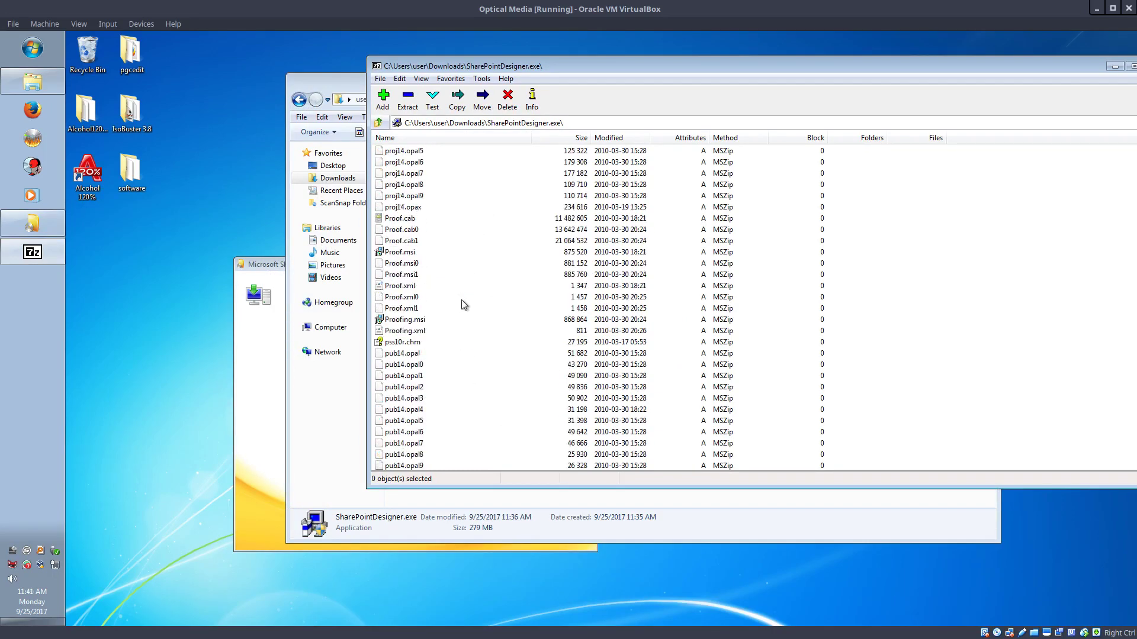
scroll(464, 305, up, 1)
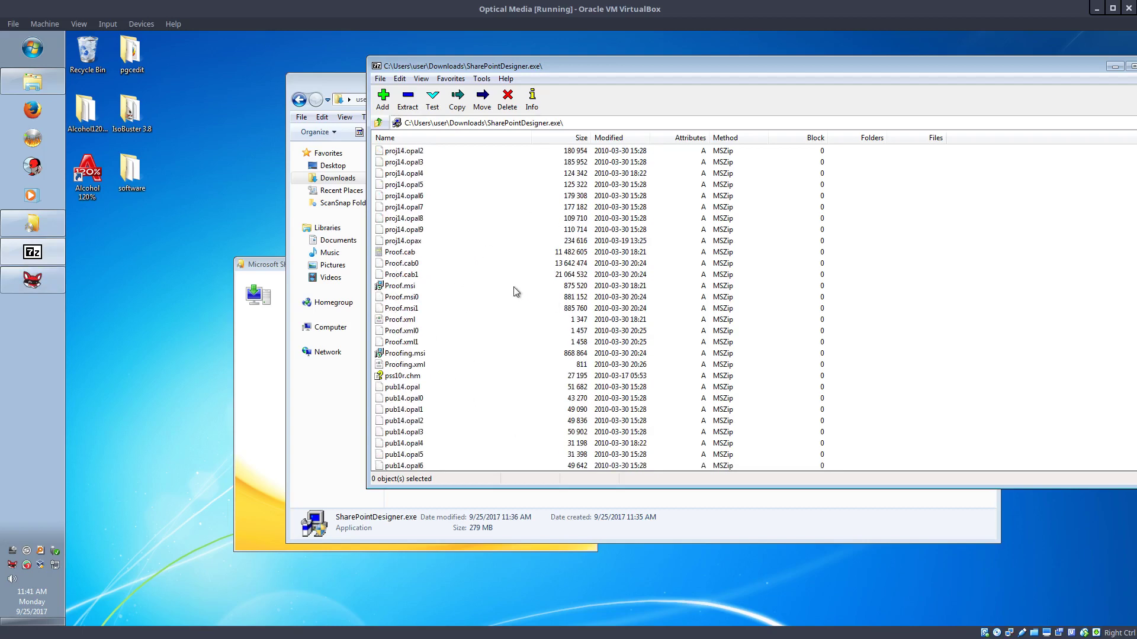
scroll(438, 329, up, 4)
scroll(438, 328, up, 8)
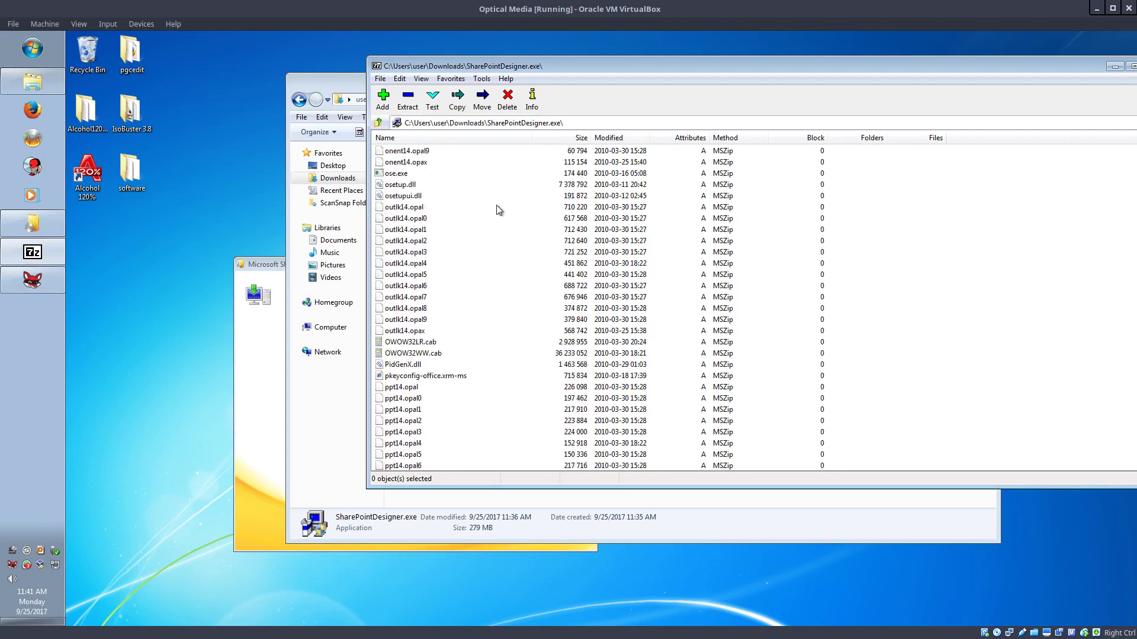
click(565, 138)
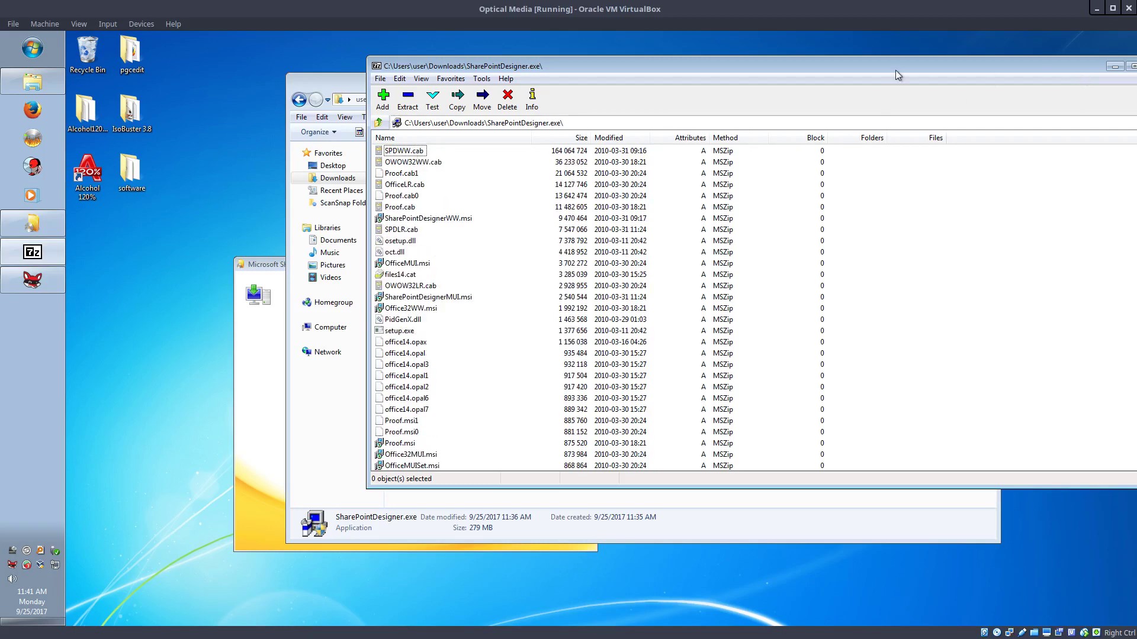
drag(896, 70, 735, 100)
Close the 7-Zip archive window and the Downloads folder window
click(997, 95)
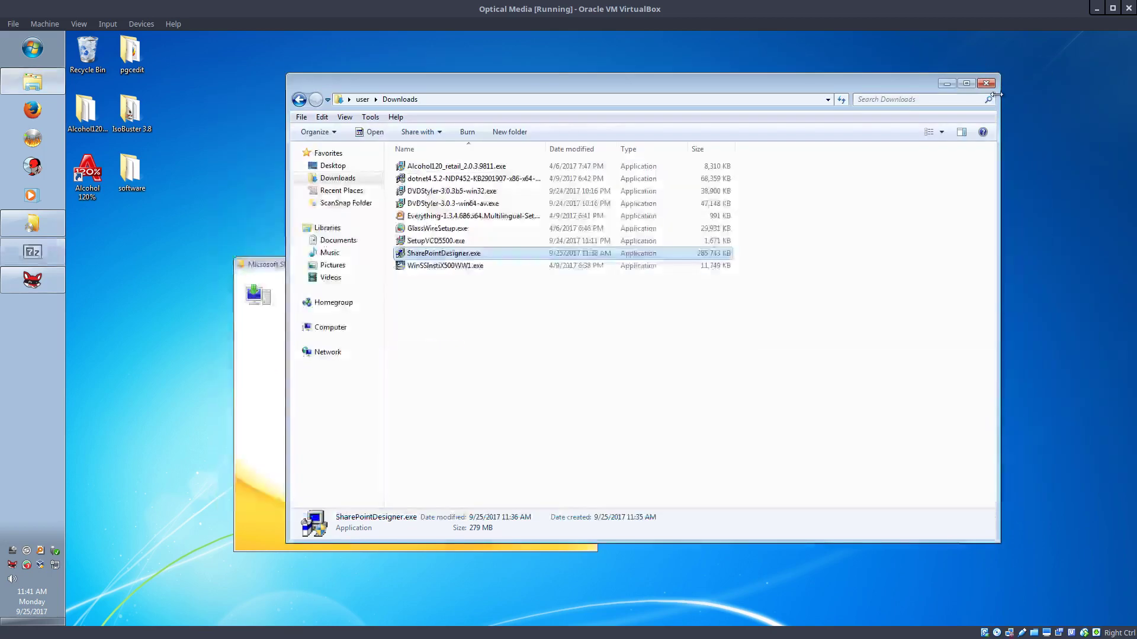
click(887, 177)
click(985, 87)
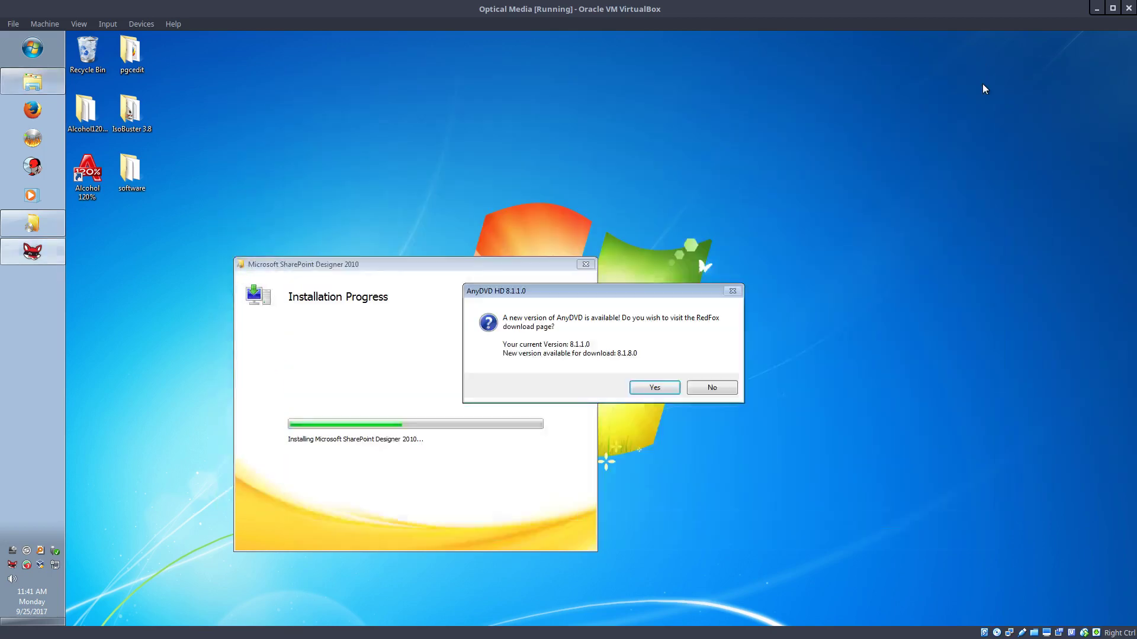
Decline the AnyDVD update offer and close setup once installation completes
click(712, 388)
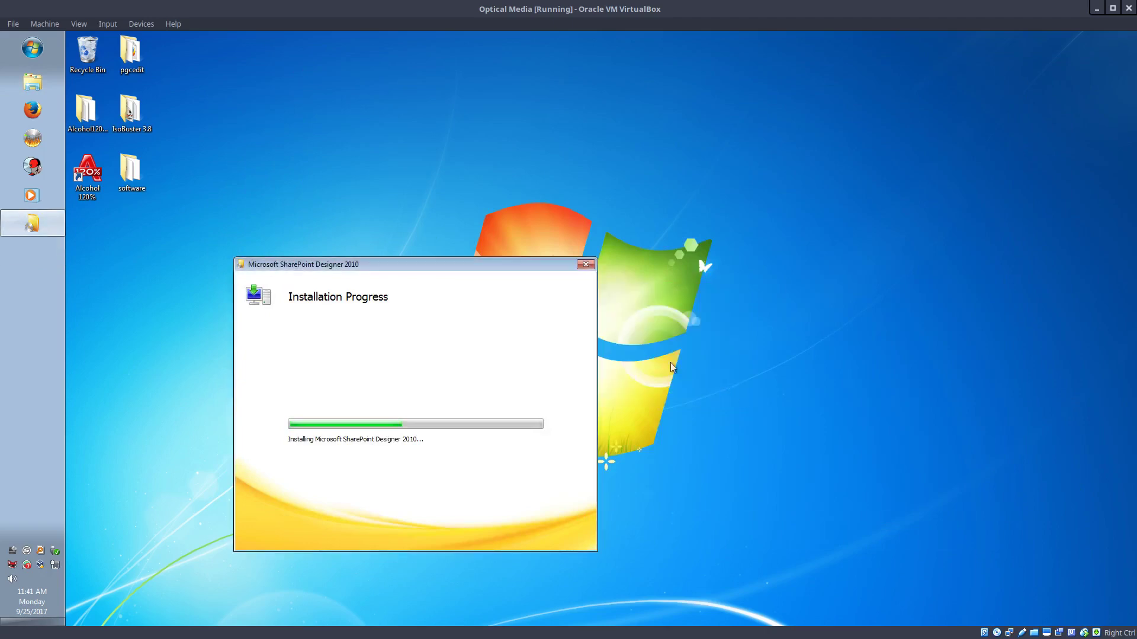
drag(412, 267, 488, 122)
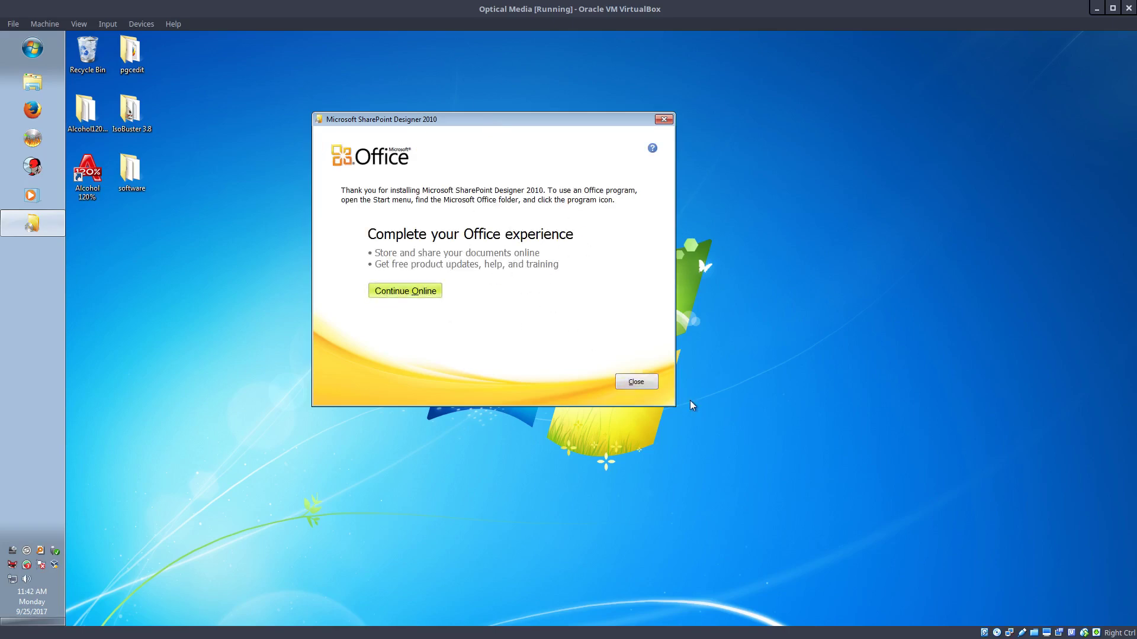
click(631, 382)
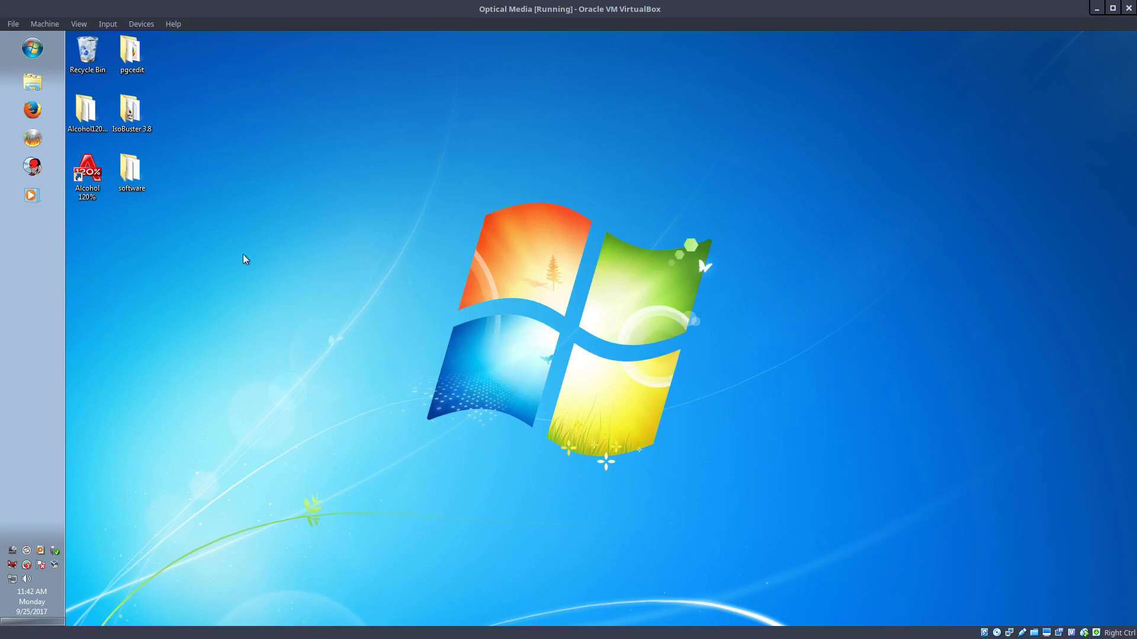
Search the Start menu for 'picture' and launch Microsoft Office Picture Manager from the results
click(34, 52)
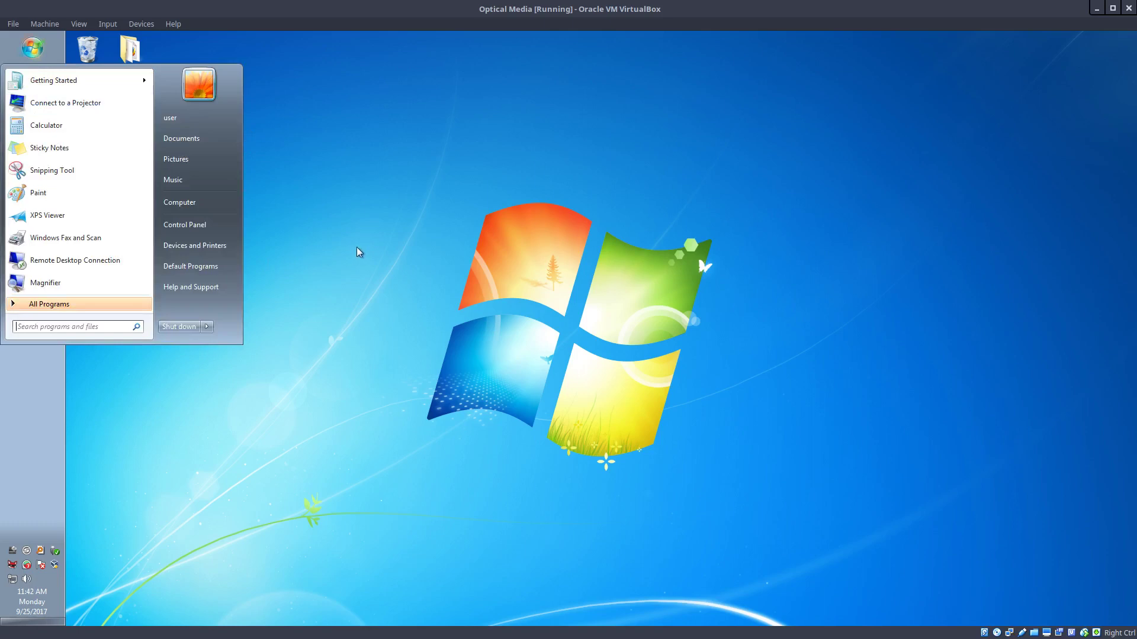
text(picture)
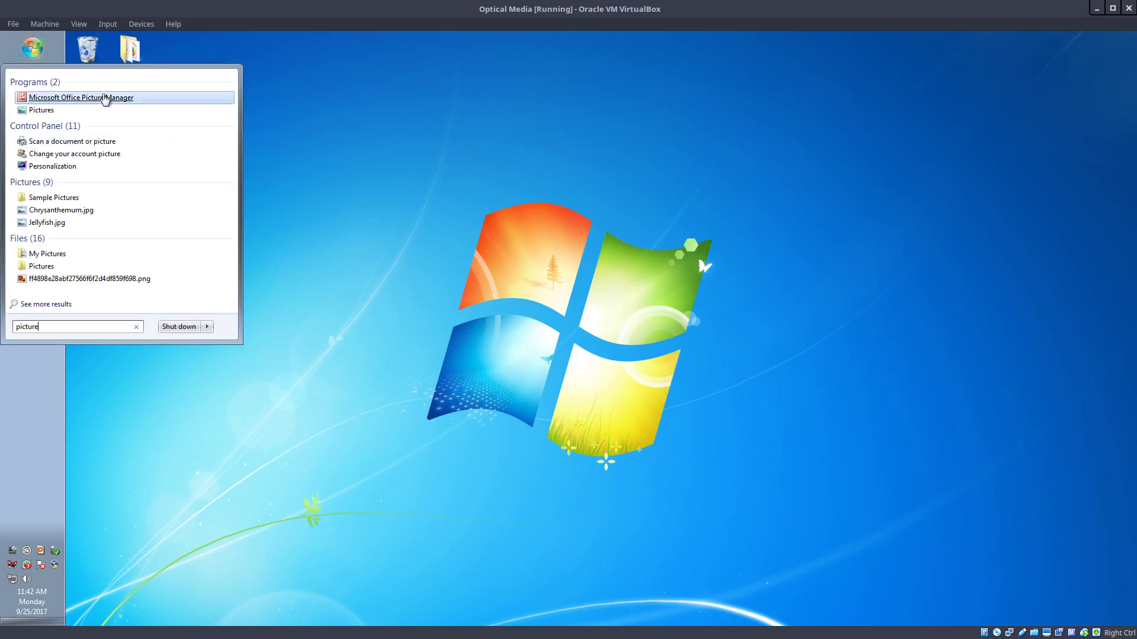
click(105, 99)
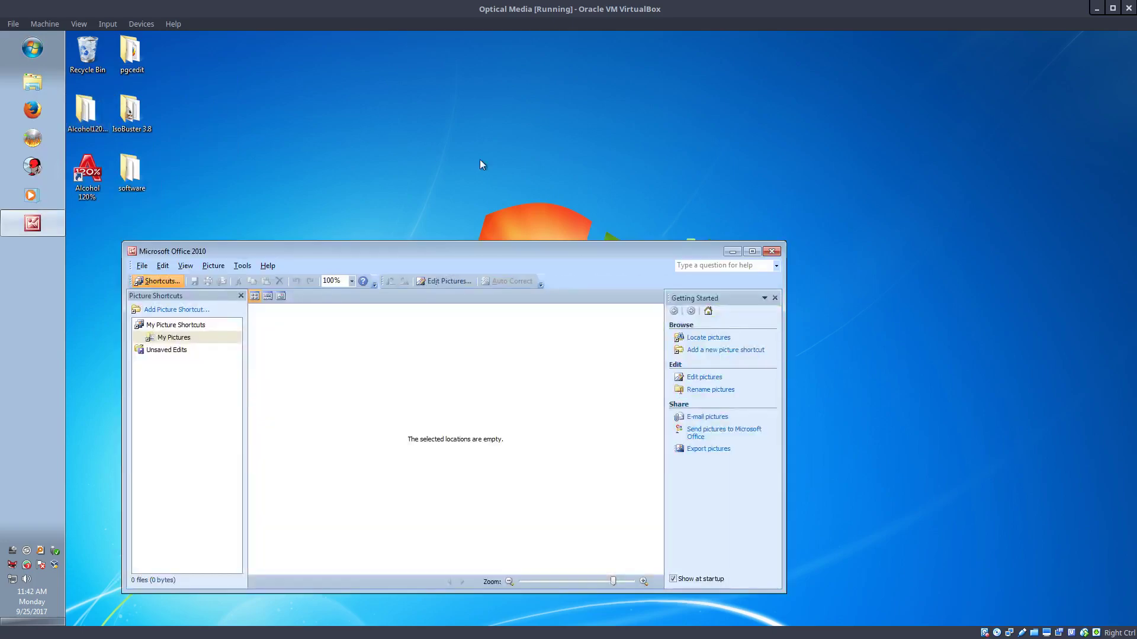
drag(521, 249, 576, 122)
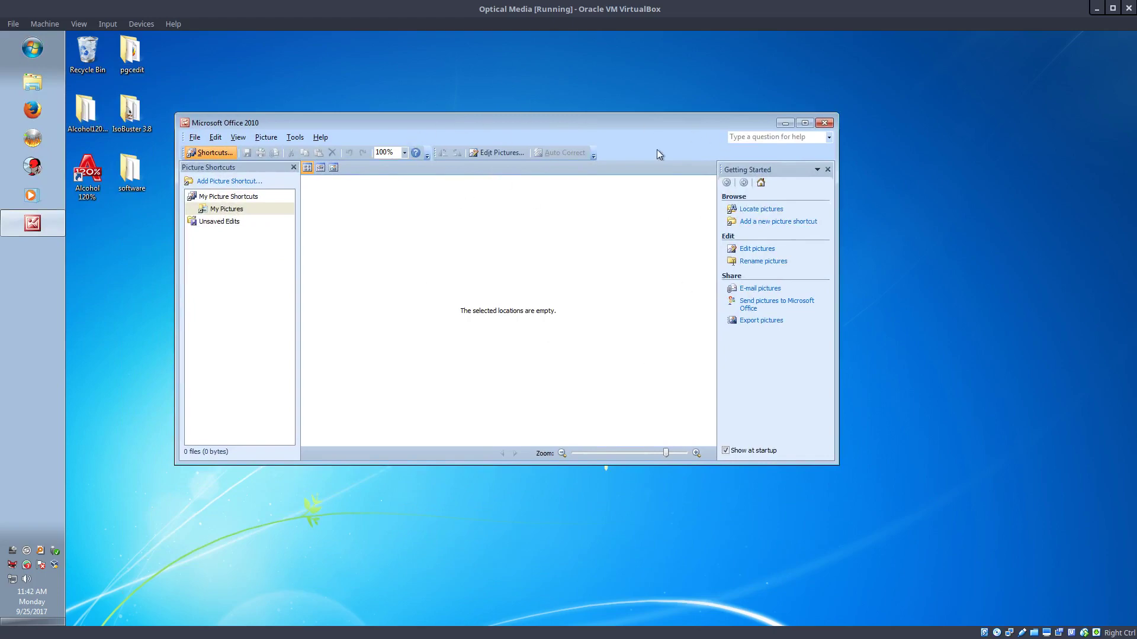
double_click(311, 125)
double_click(357, 41)
click(320, 138)
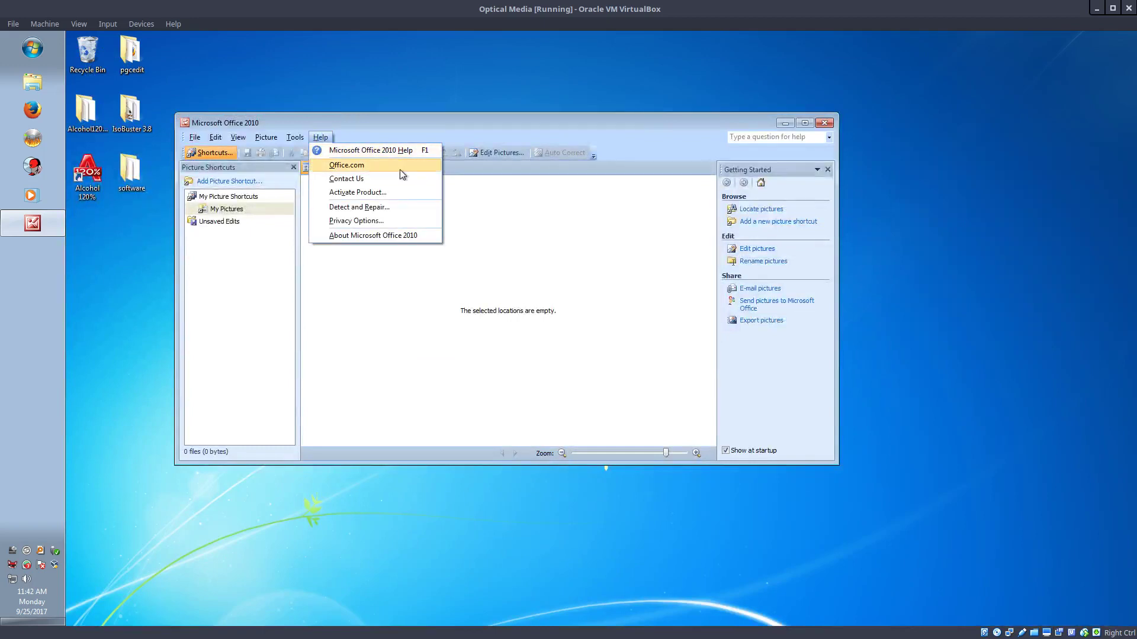
click(397, 192)
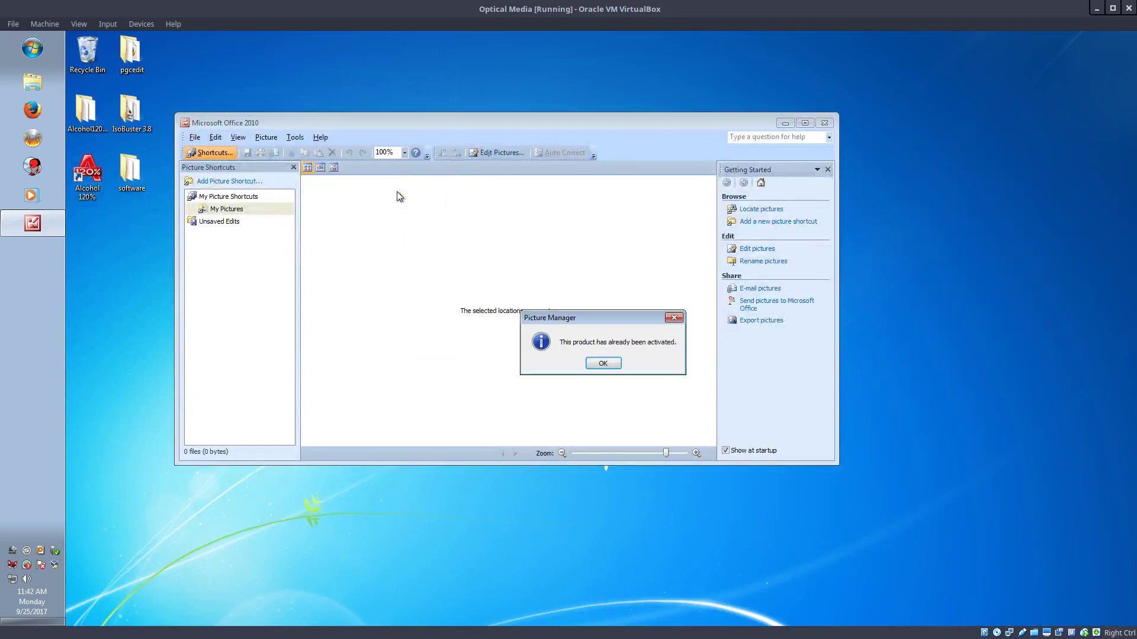
click(603, 363)
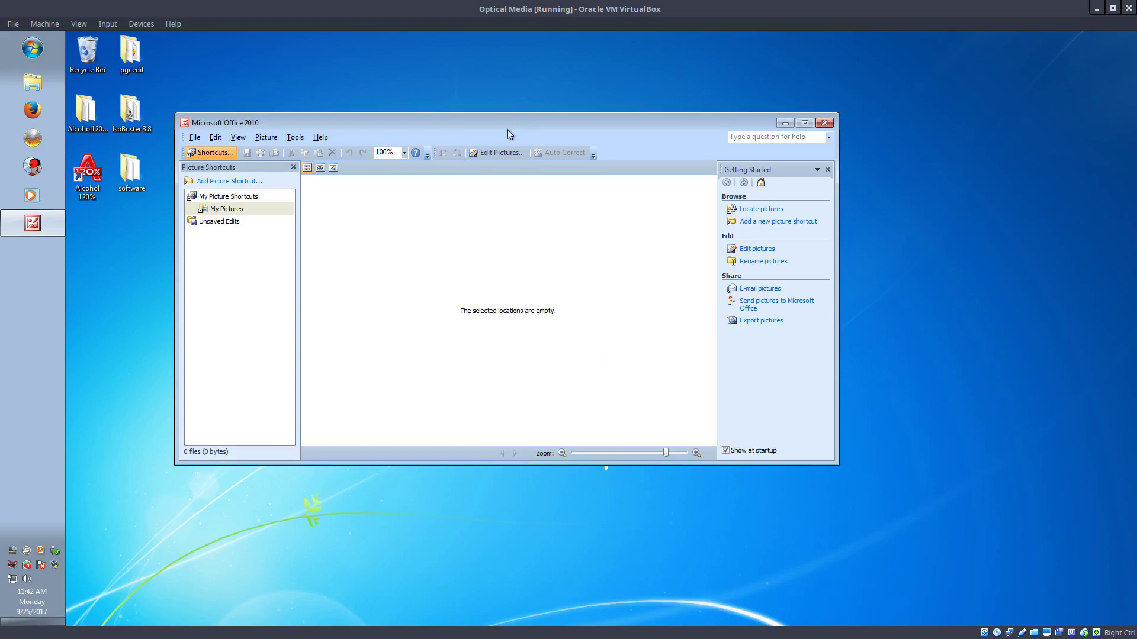
mouse_move(507, 130)
mouse_down()
mouse_move(763, 141)
mouse_move(591, 267)
mouse_move(490, 118)
mouse_up()
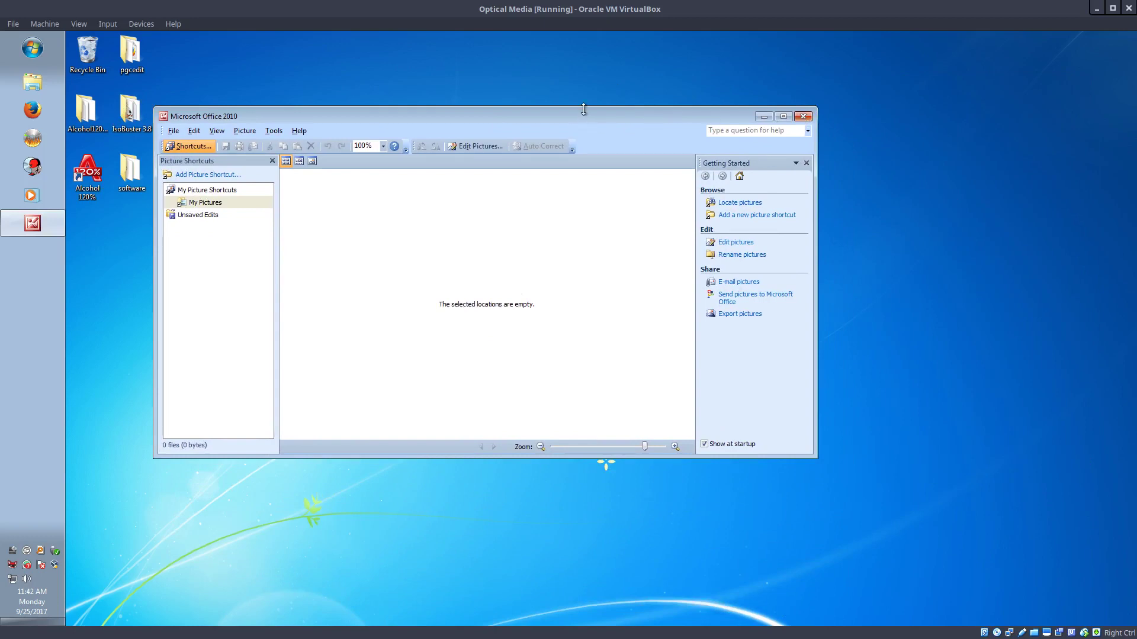
drag(579, 123, 495, 222)
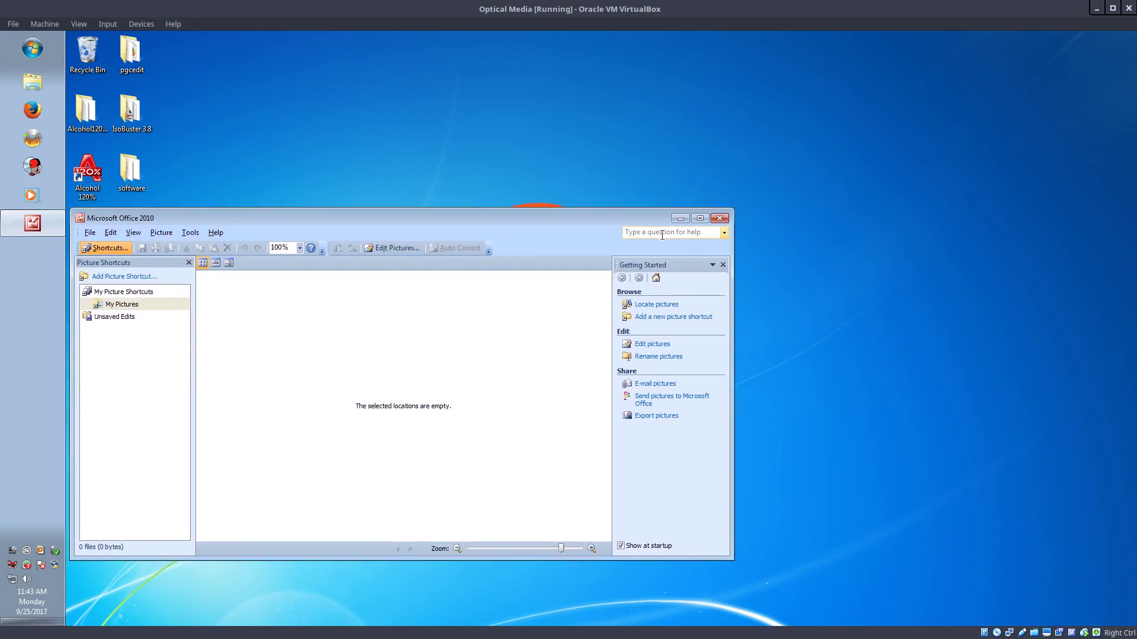